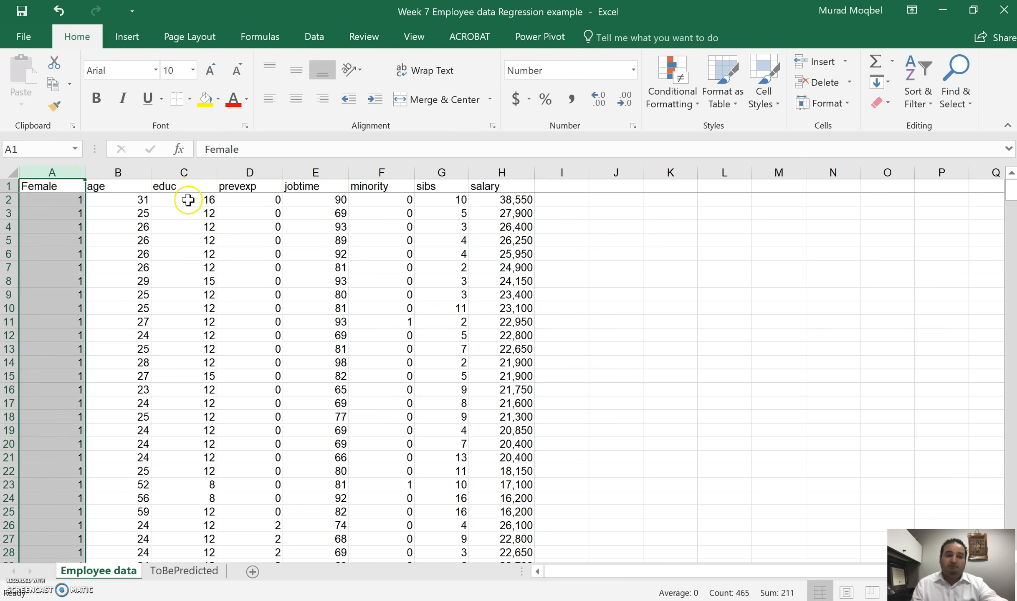
Step: Examine the predictor columns from Female through sibs and the salary column in the employee data
click(241, 173)
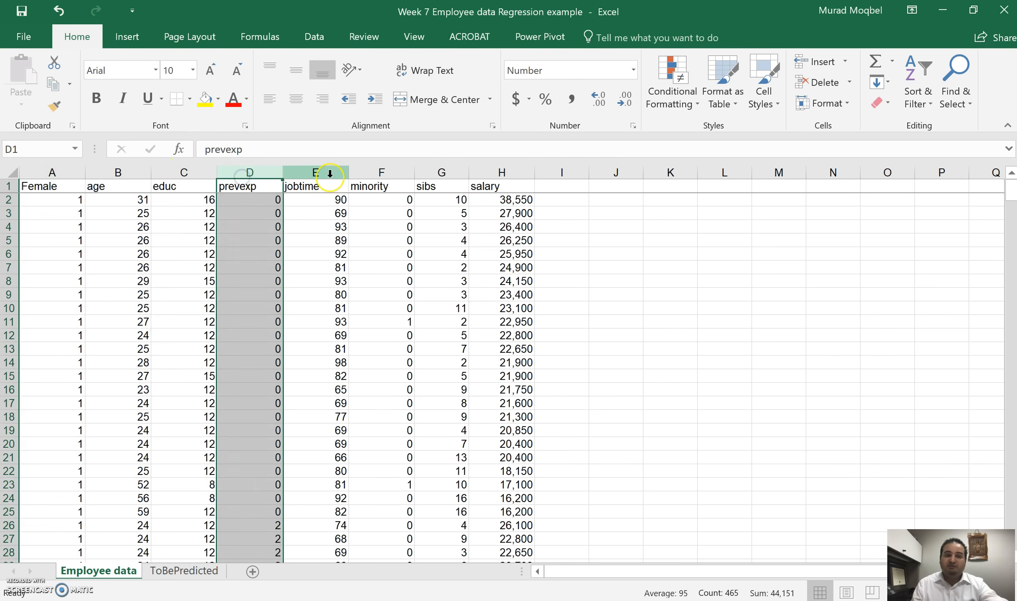
click(329, 172)
click(380, 173)
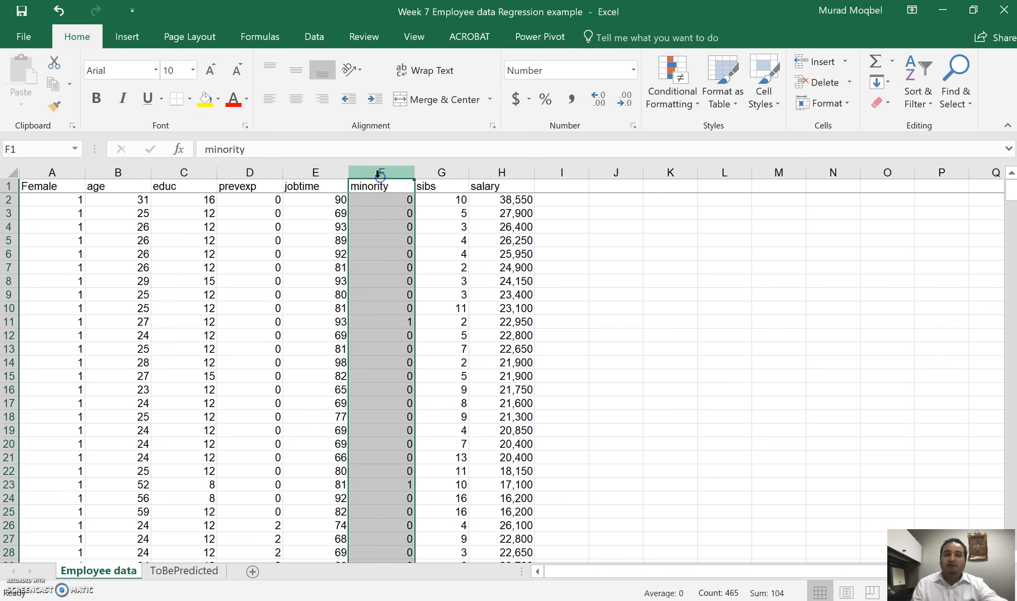
click(404, 171)
click(441, 169)
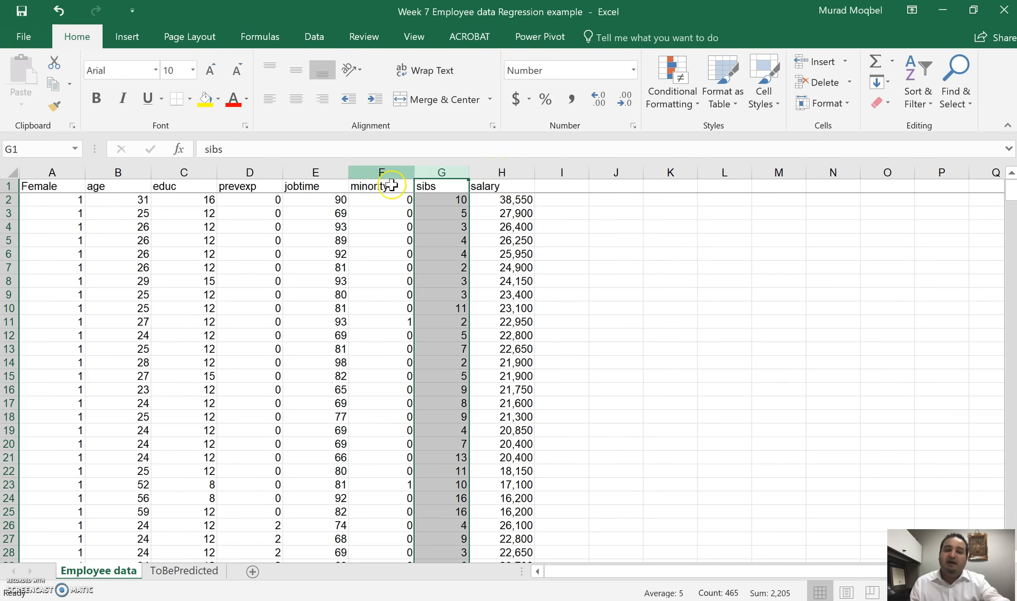
drag(435, 171, 38, 166)
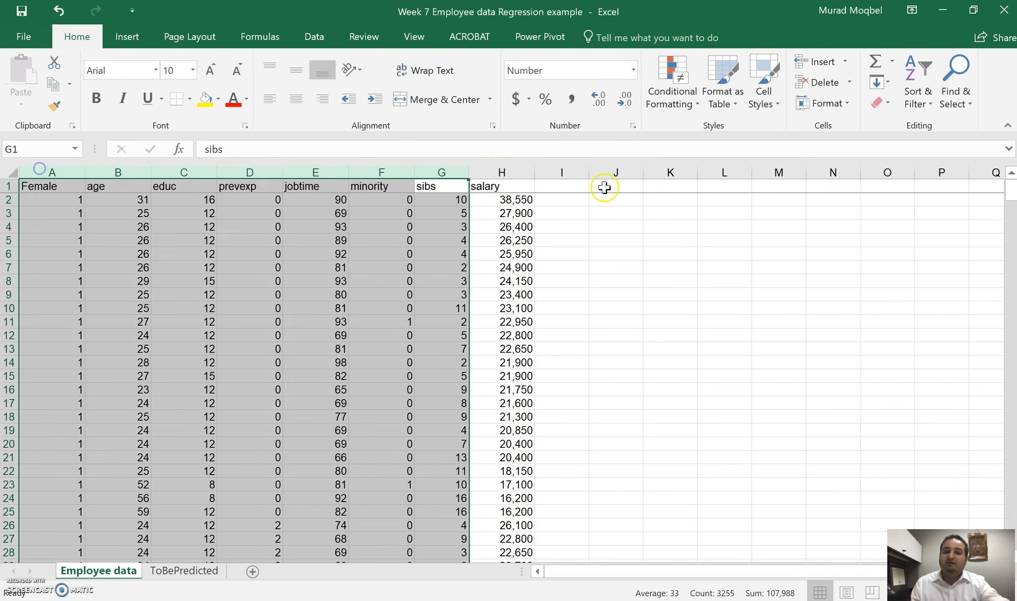
click(522, 169)
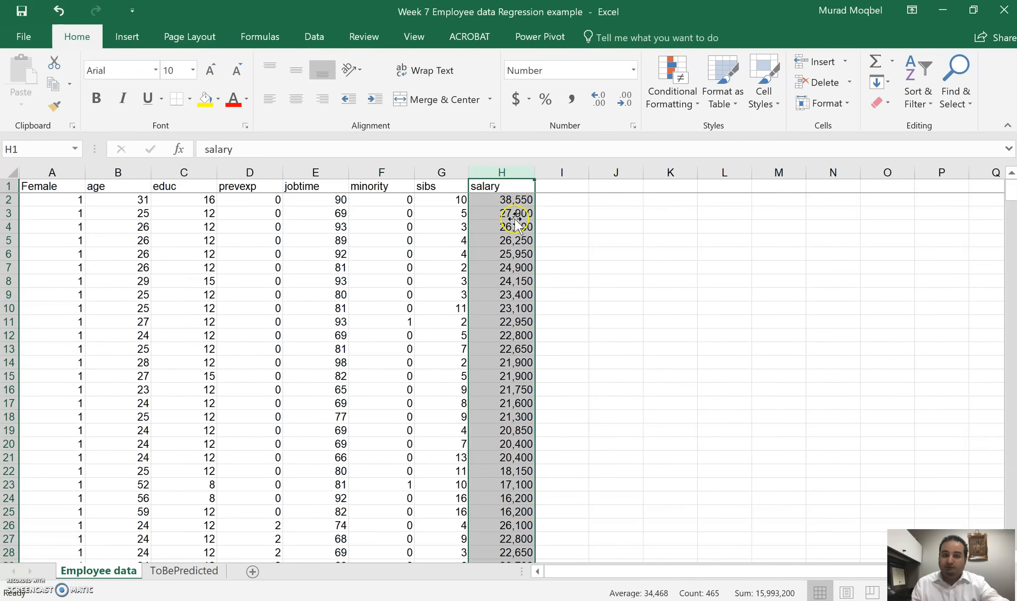
scroll(481, 270, down, 4)
scroll(486, 278, up, 4)
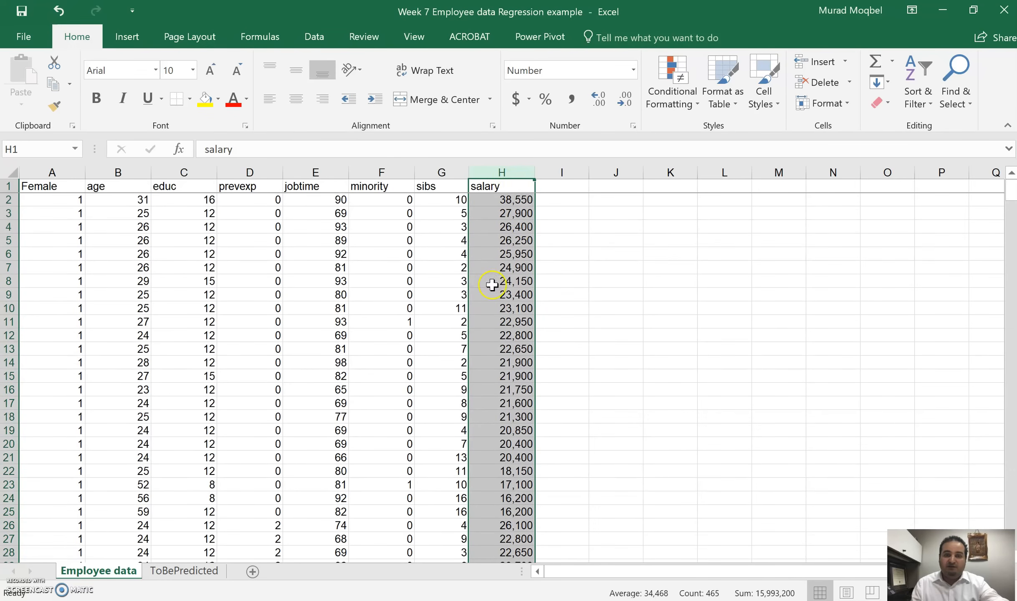
click(503, 241)
mouse_move(442, 172)
mouse_down()
mouse_move(150, 160)
mouse_move(34, 176)
mouse_move(459, 169)
mouse_up()
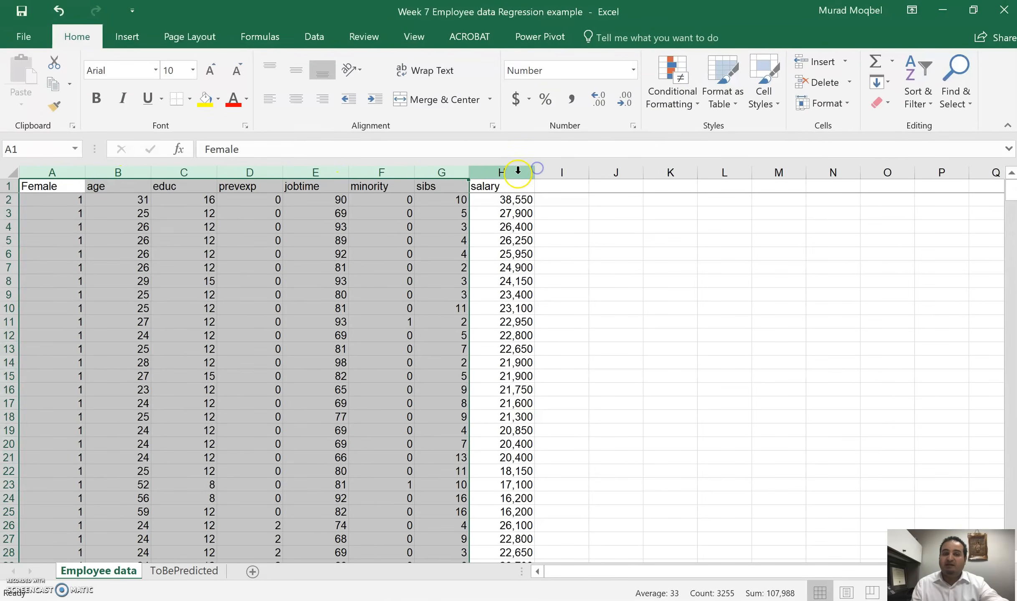
click(519, 171)
click(514, 203)
scroll(518, 295, down, 2)
scroll(518, 284, up, 2)
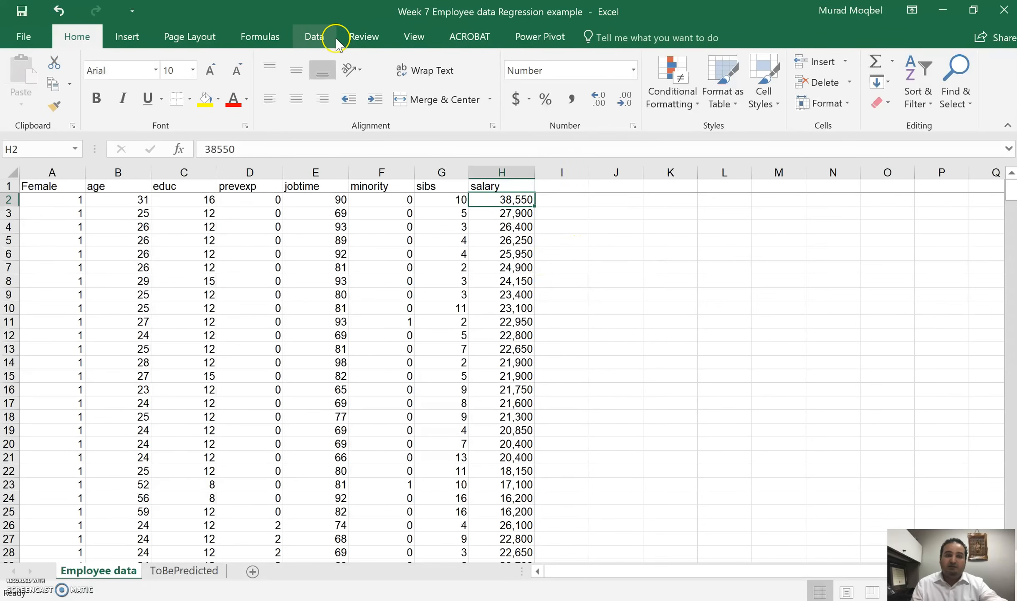
Step: Start a Regression from the Data Analysis tools
click(321, 38)
click(912, 65)
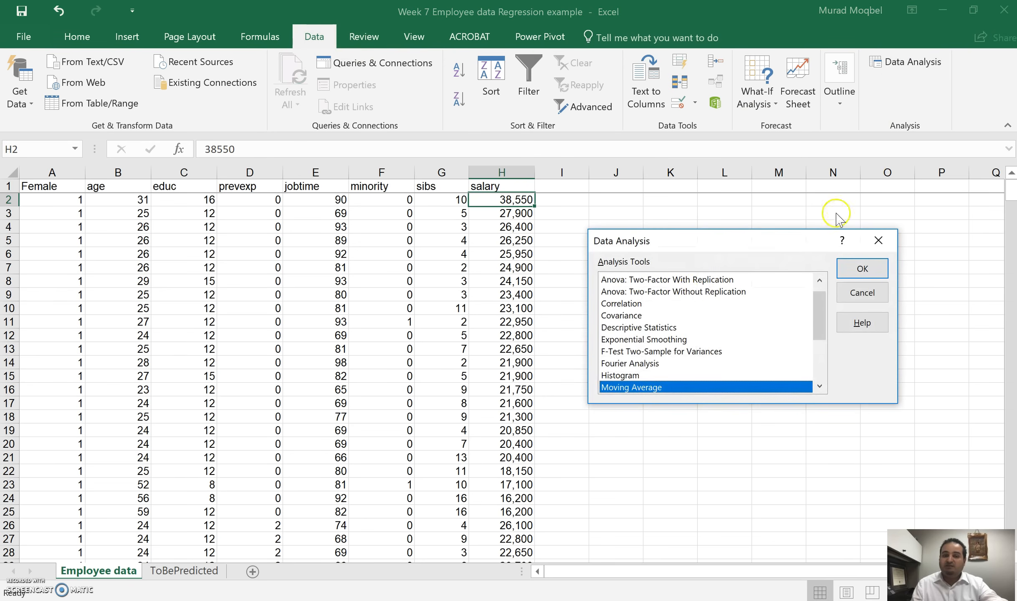
drag(825, 318, 826, 273)
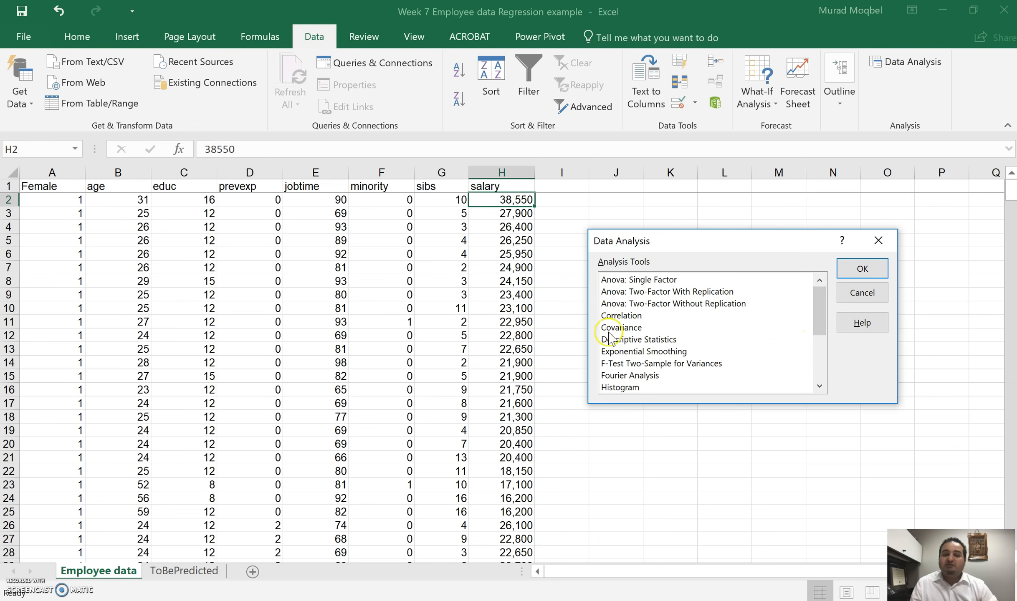
mouse_move(822, 301)
mouse_down()
mouse_move(827, 363)
mouse_move(832, 293)
mouse_up()
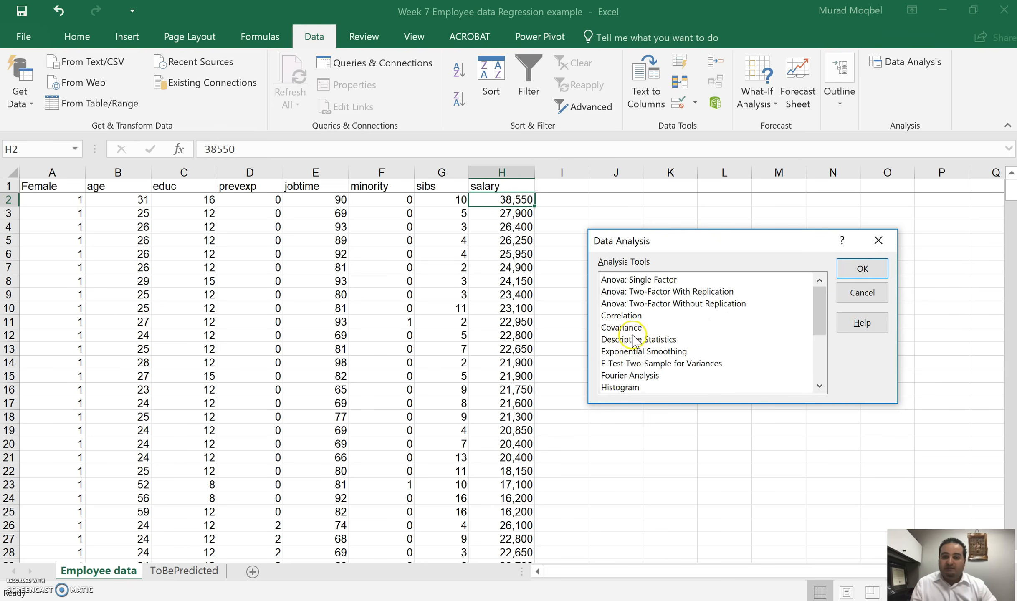
scroll(633, 335, down, 3)
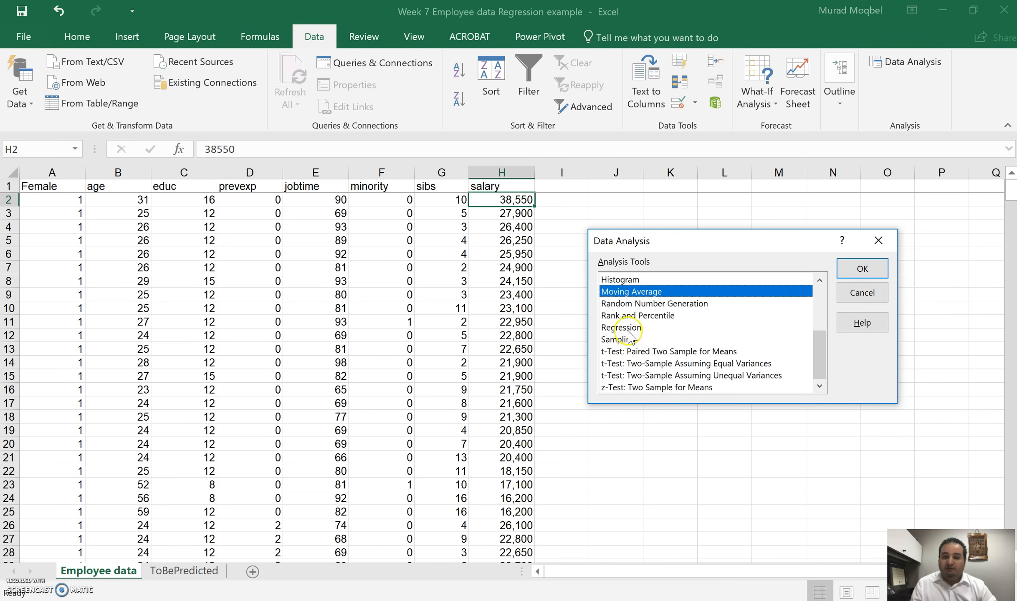
click(628, 332)
click(860, 270)
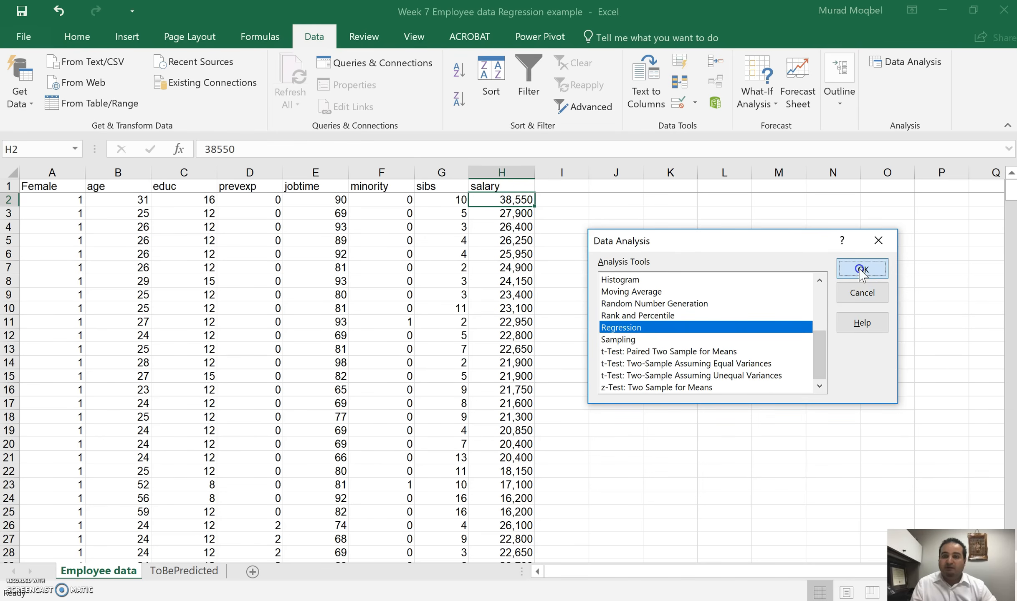
Step: Run the regression with Y range $H$1:$H$465, X range $A$1:$G$465 and labels included, output to a new worksheet
click(746, 201)
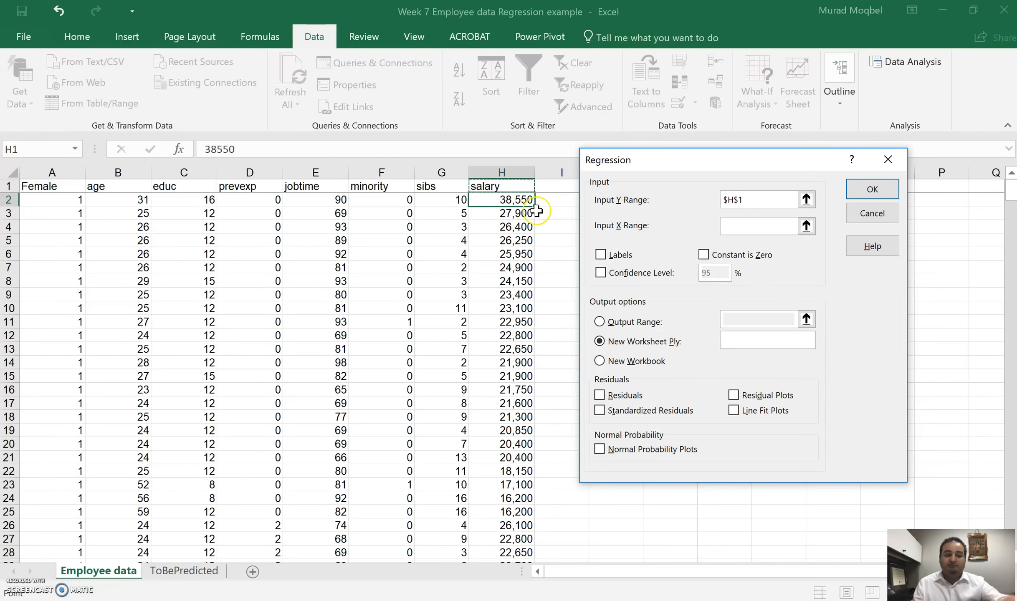
key(ctrl+shift+Down)
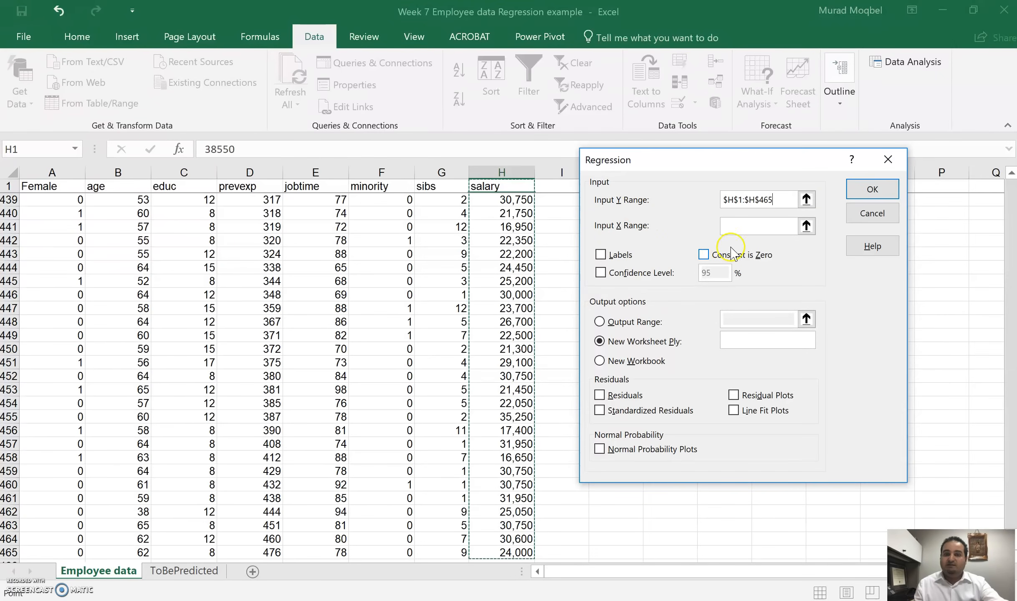
click(763, 226)
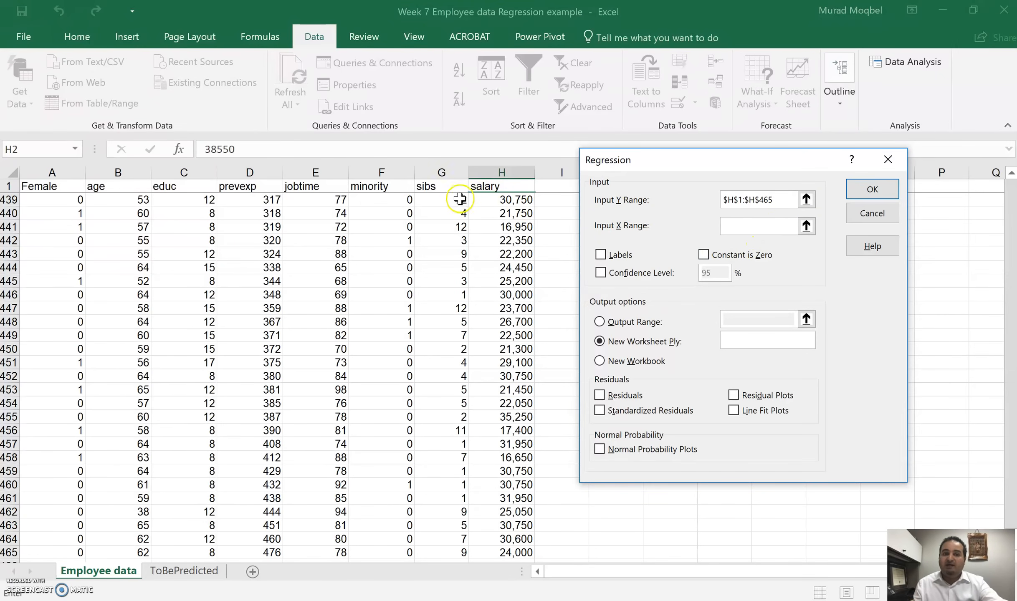
drag(443, 184, 6, 184)
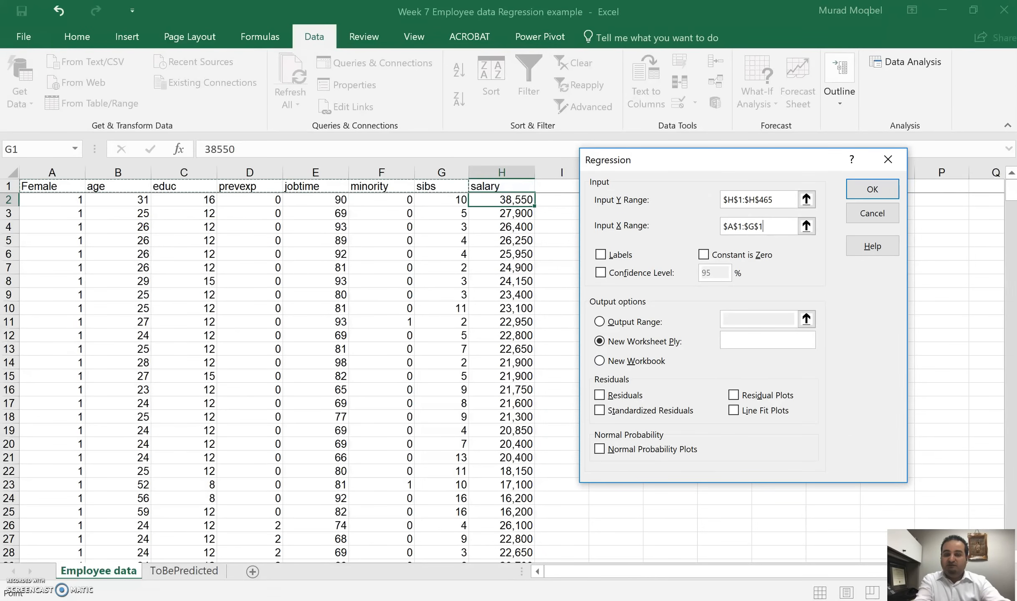
key(ctrl+shift+Down)
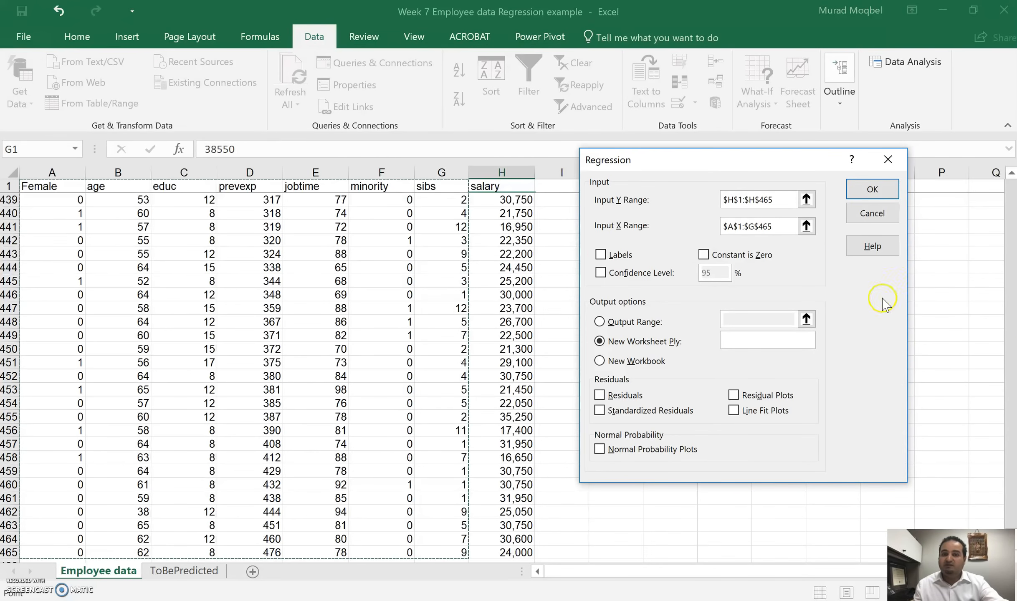
click(601, 255)
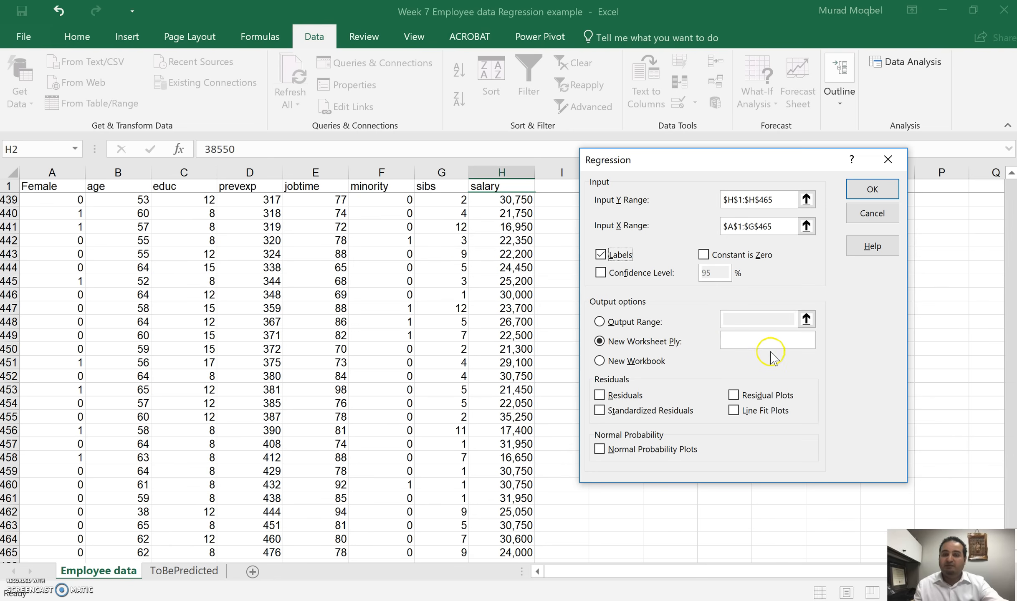
click(873, 190)
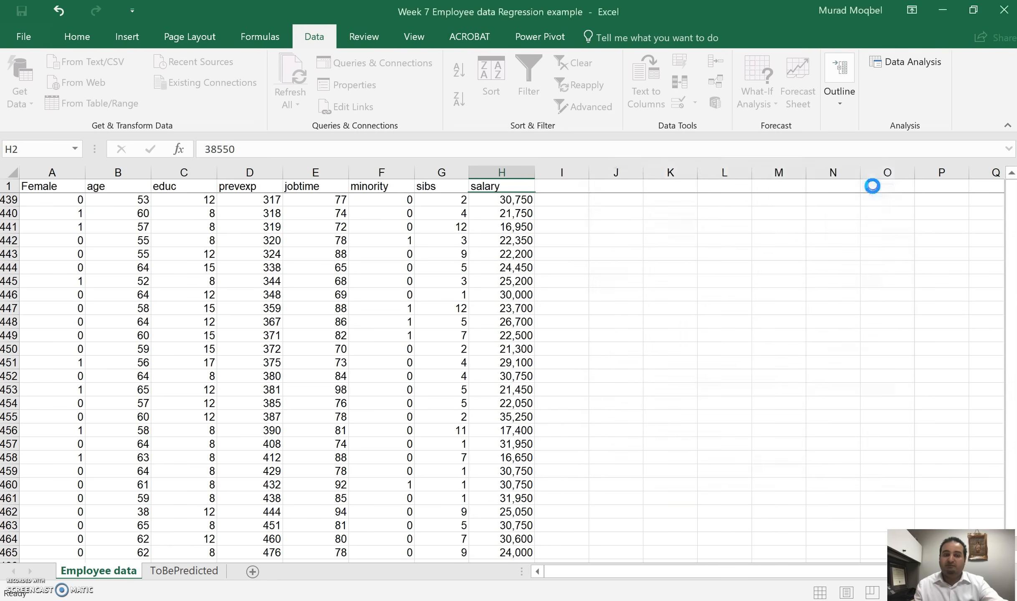
Step: Autofit the widths of columns A and B in the summary output
double_click(79, 180)
double_click(180, 173)
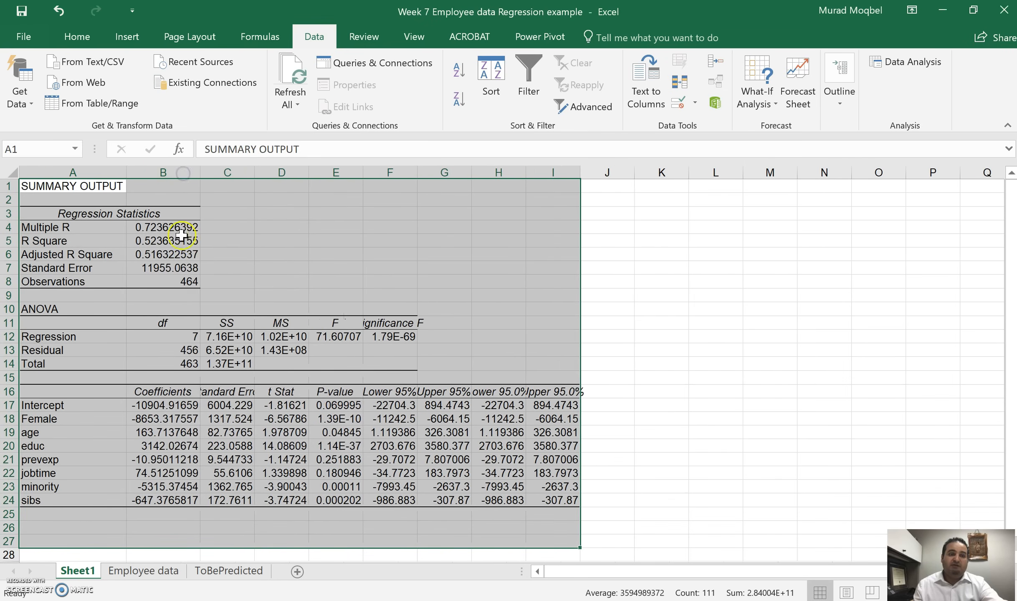
click(182, 241)
Step: Highlight the R Square and Adjusted R Square labels and values with yellow fill
drag(64, 241, 143, 250)
click(77, 36)
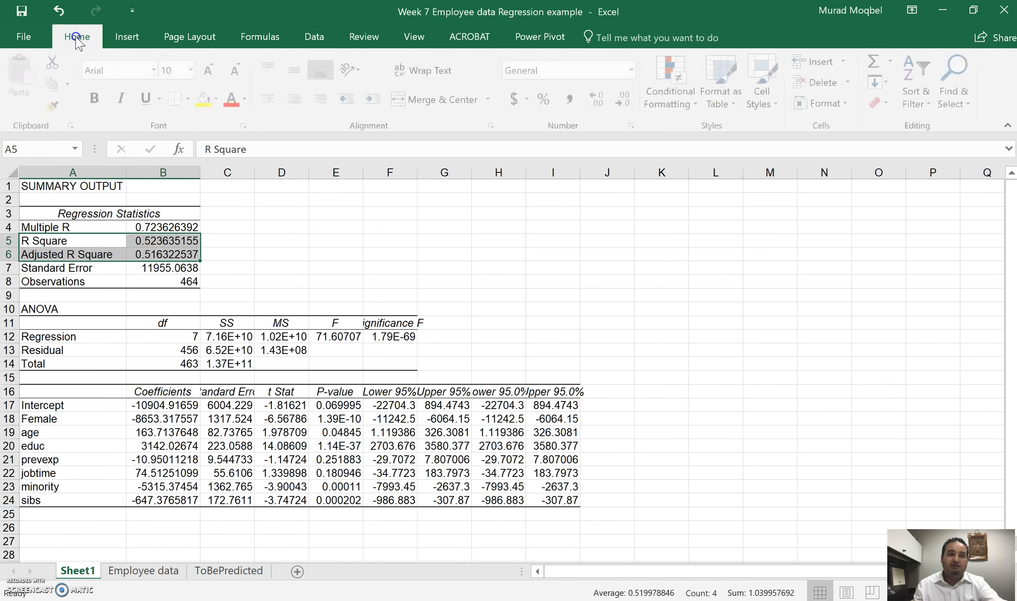
click(203, 99)
click(156, 241)
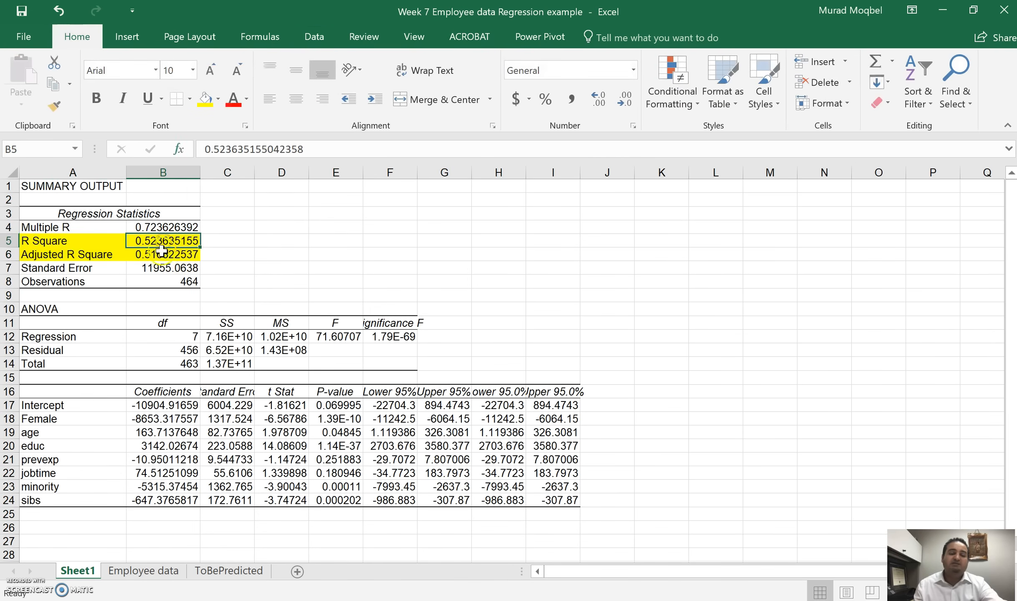
drag(164, 246, 164, 254)
click(163, 241)
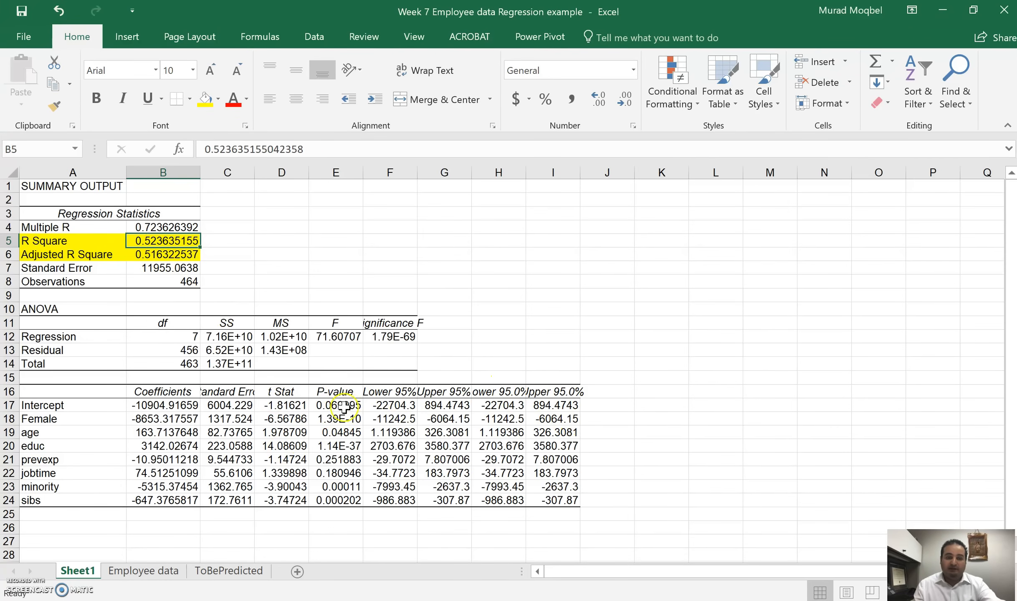
Step: Autofit the P-value column and format the p-values from Intercept to sibs as Number
click(285, 419)
double_click(362, 172)
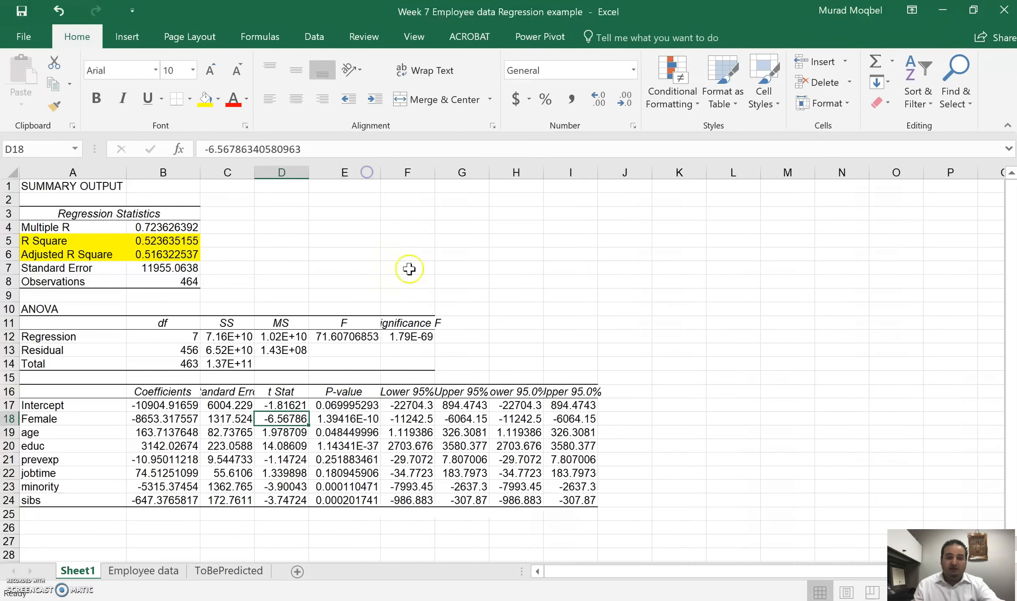
drag(345, 403, 351, 501)
click(630, 71)
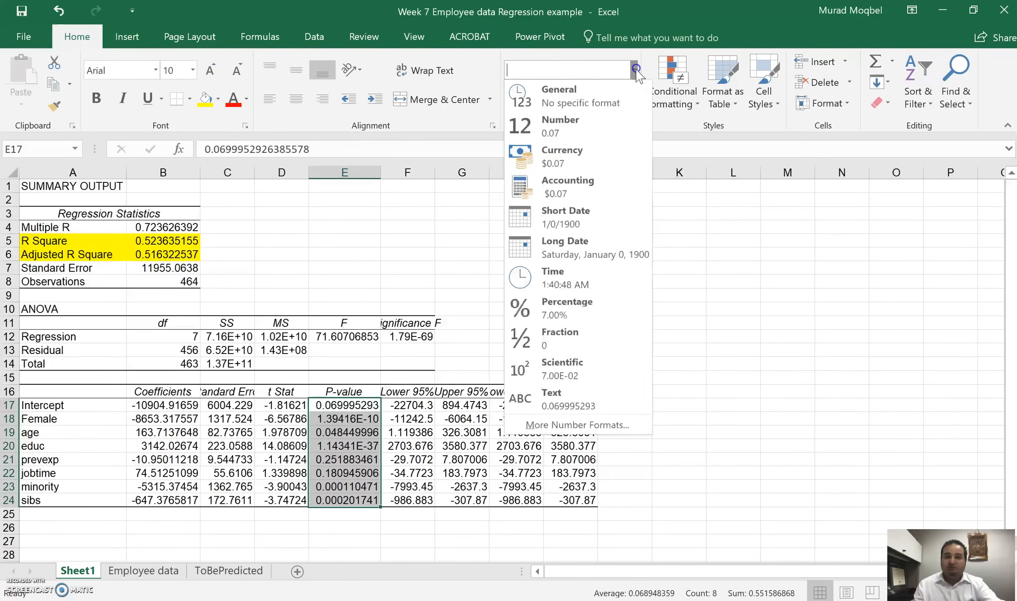
click(572, 133)
Step: Highlight the p-values of prevexp, jobtime and age with yellow fill
drag(362, 458, 363, 473)
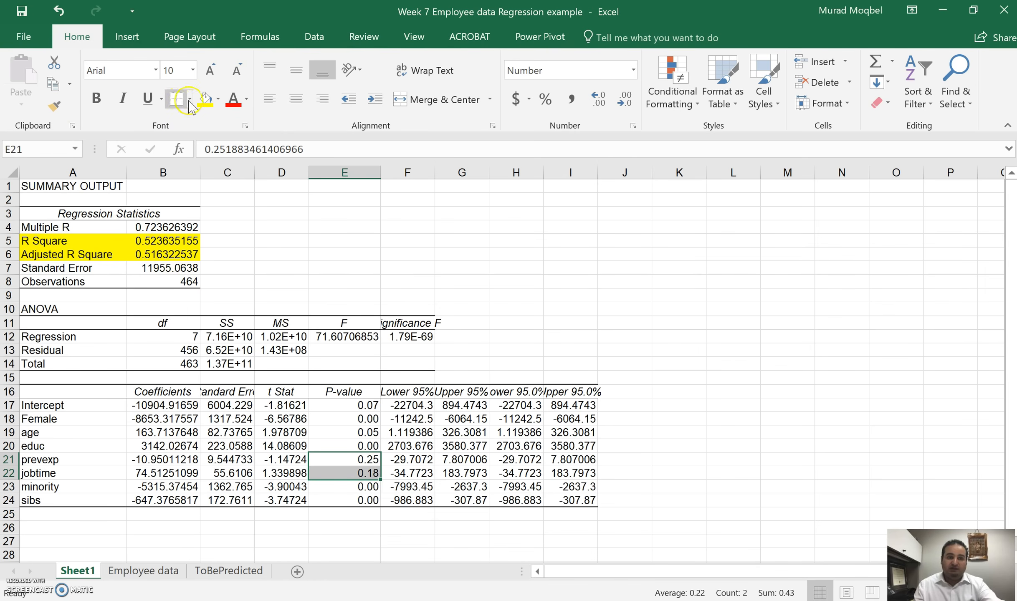
click(204, 100)
click(360, 432)
click(205, 100)
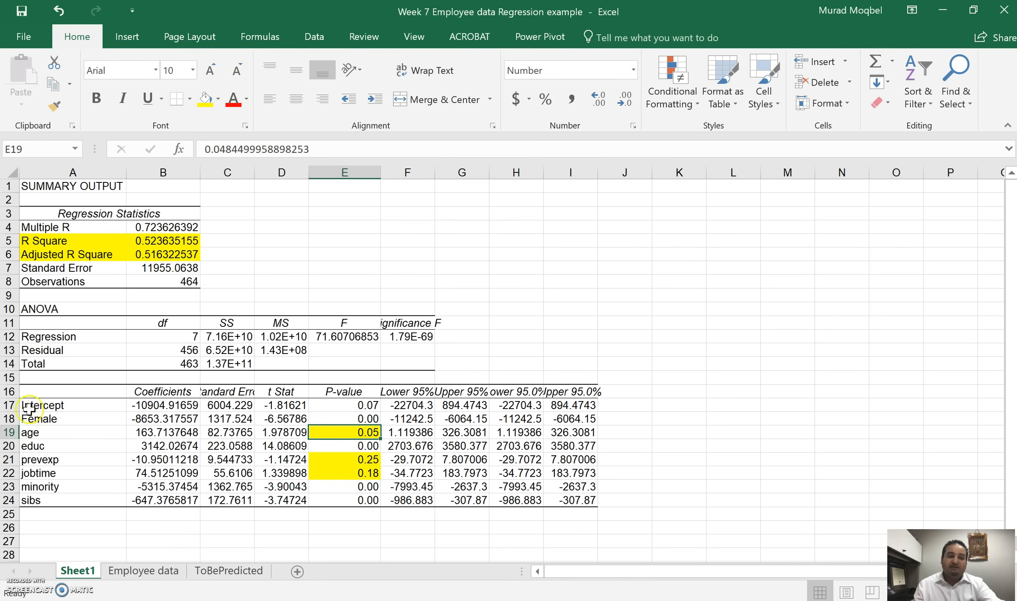
click(372, 418)
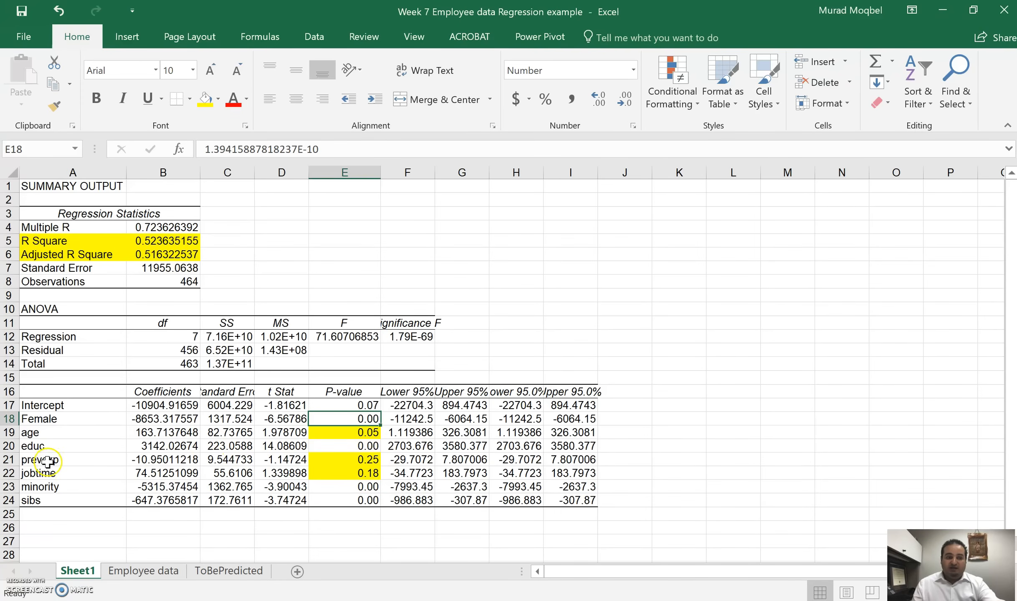
Step: Review the prevexp, jobtime and age rows of the coefficient table and the R Square value
drag(9, 459, 13, 472)
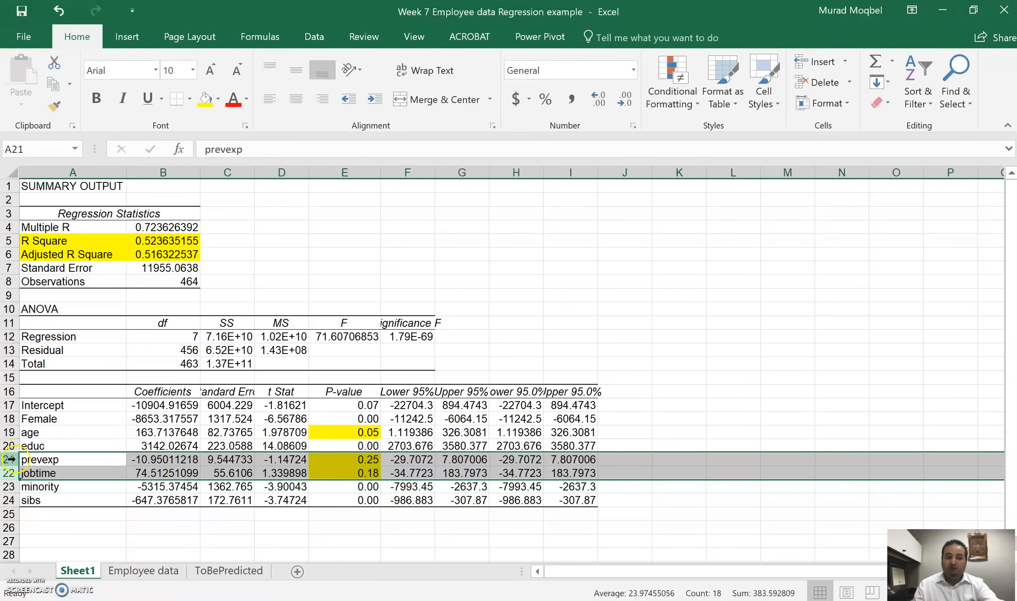
drag(11, 460, 11, 471)
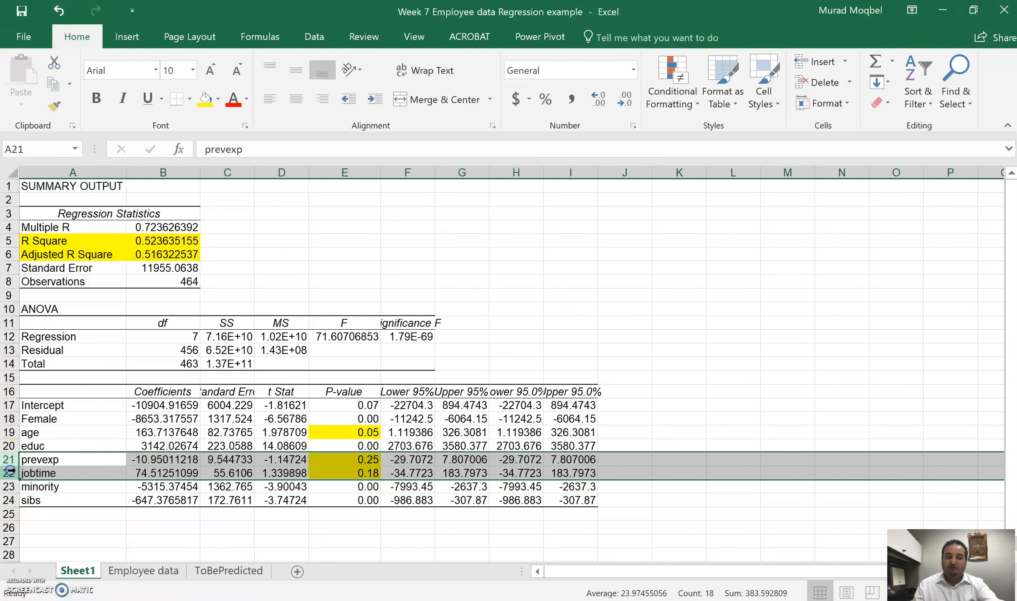
click(11, 432)
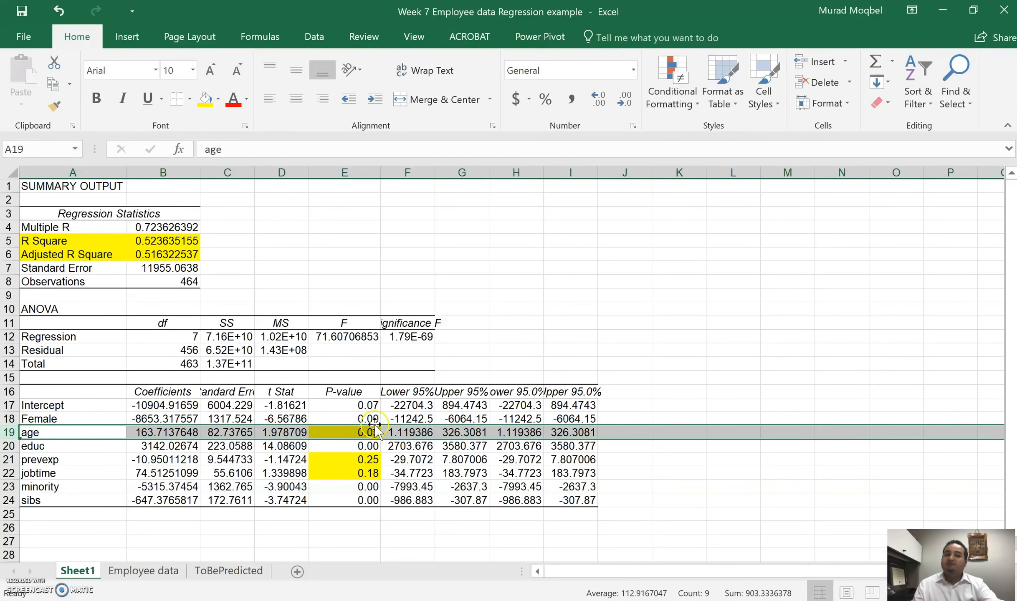
scroll(455, 444, down, 1)
scroll(465, 400, up, 1)
click(169, 240)
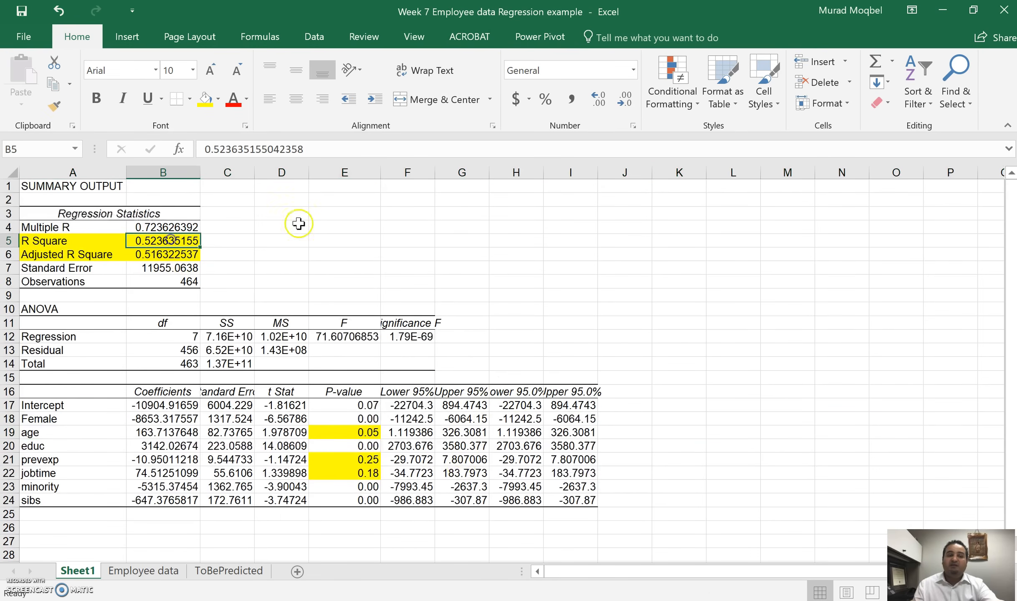
Step: Clear the open windows off the desktop, switch to Orange and dismiss its welcome dialog
click(943, 11)
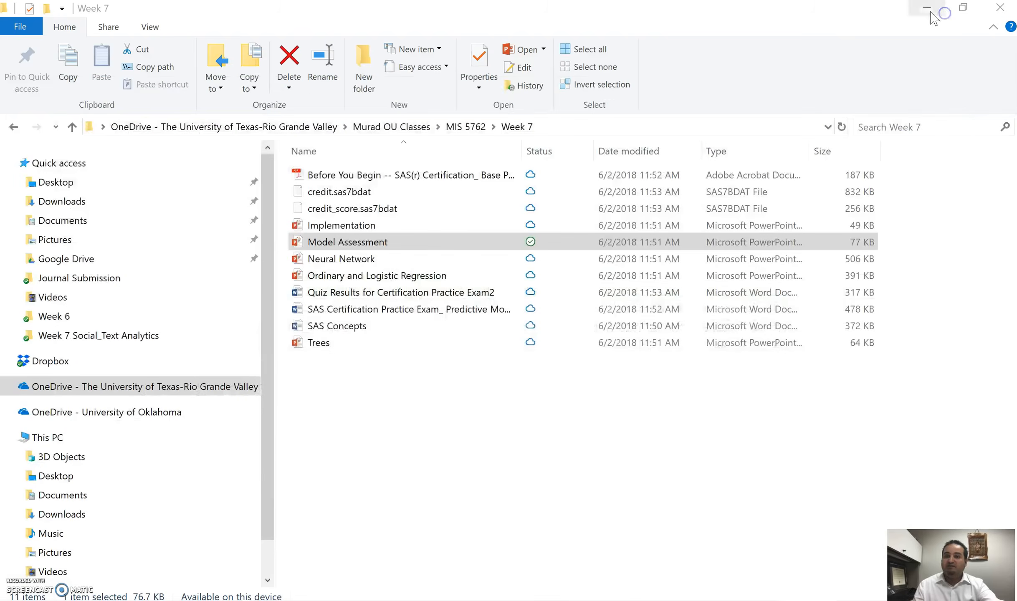
click(927, 12)
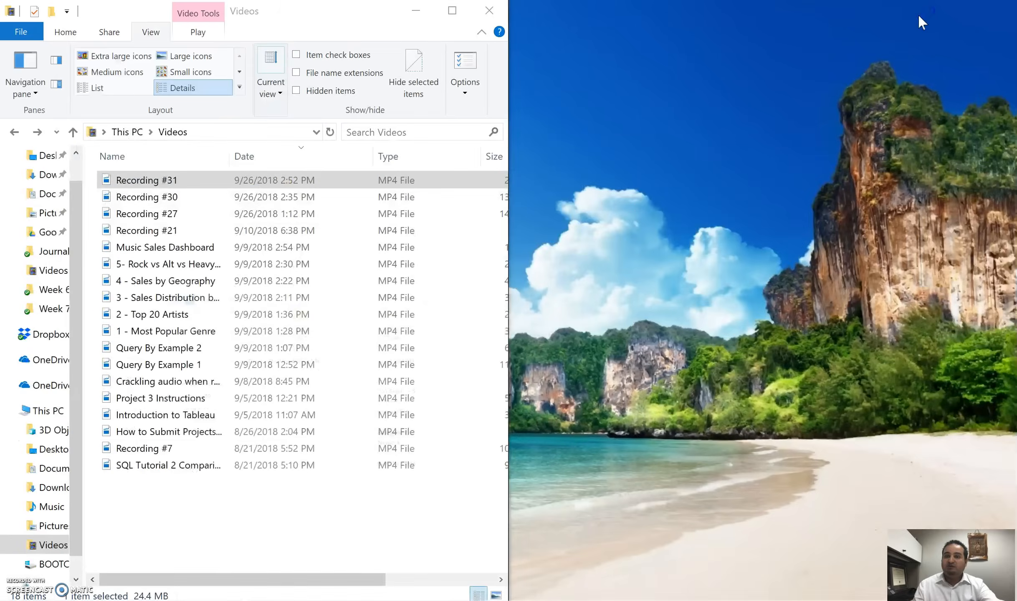
click(415, 10)
double_click(89, 351)
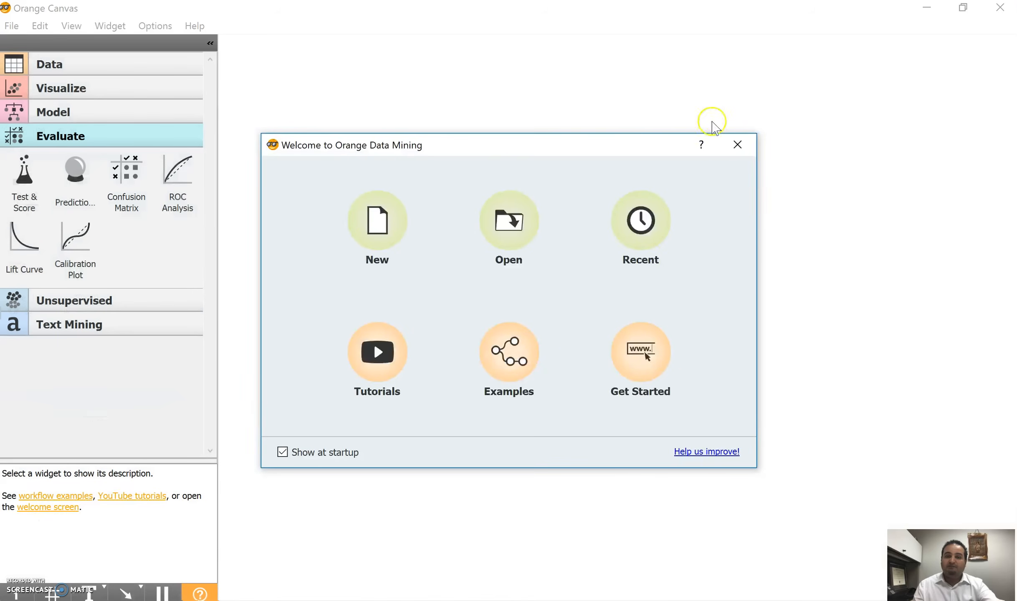
click(737, 144)
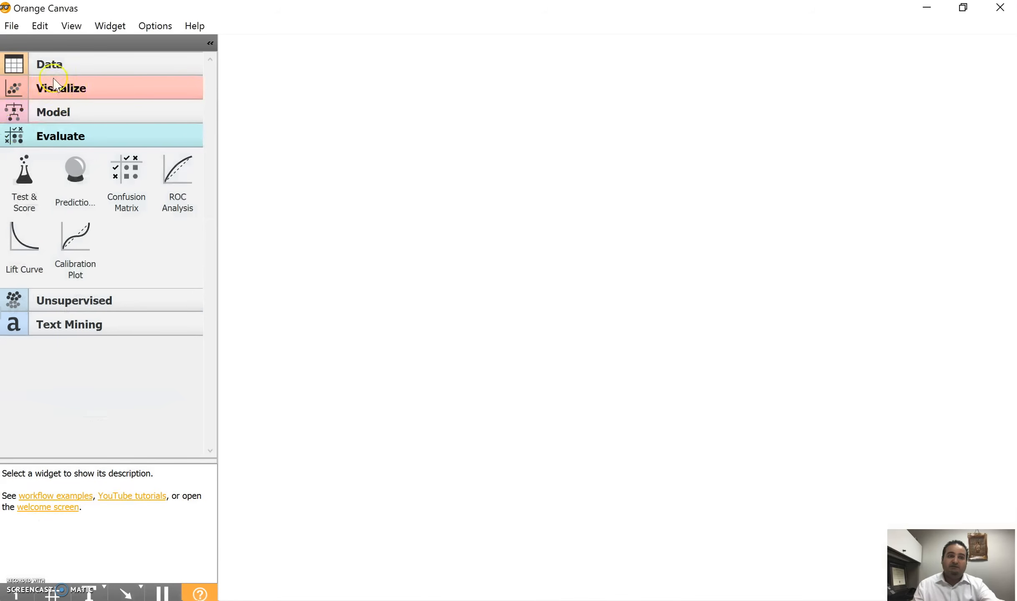
Step: Add a File widget and load the Employee data sheet of Week 7 Employee data Regression example.xlsx into it
click(52, 67)
drag(33, 112, 346, 180)
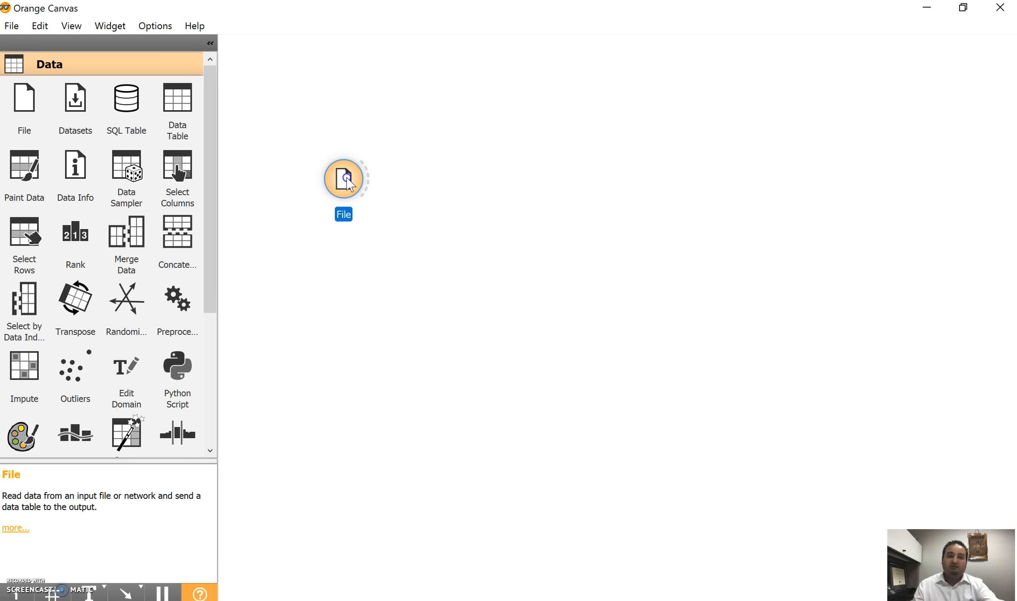
double_click(346, 180)
click(703, 95)
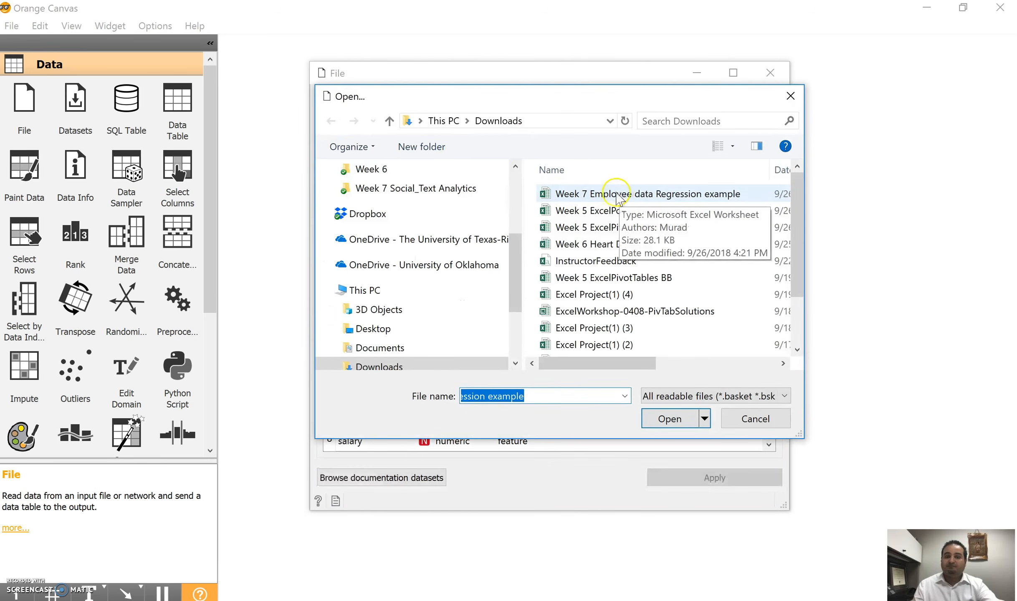
click(670, 420)
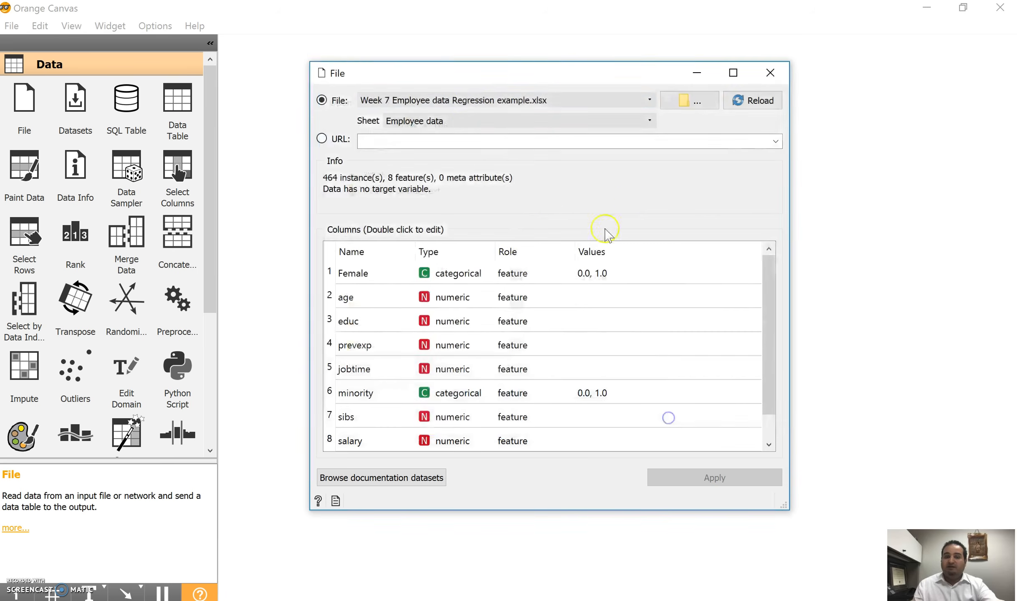
click(470, 119)
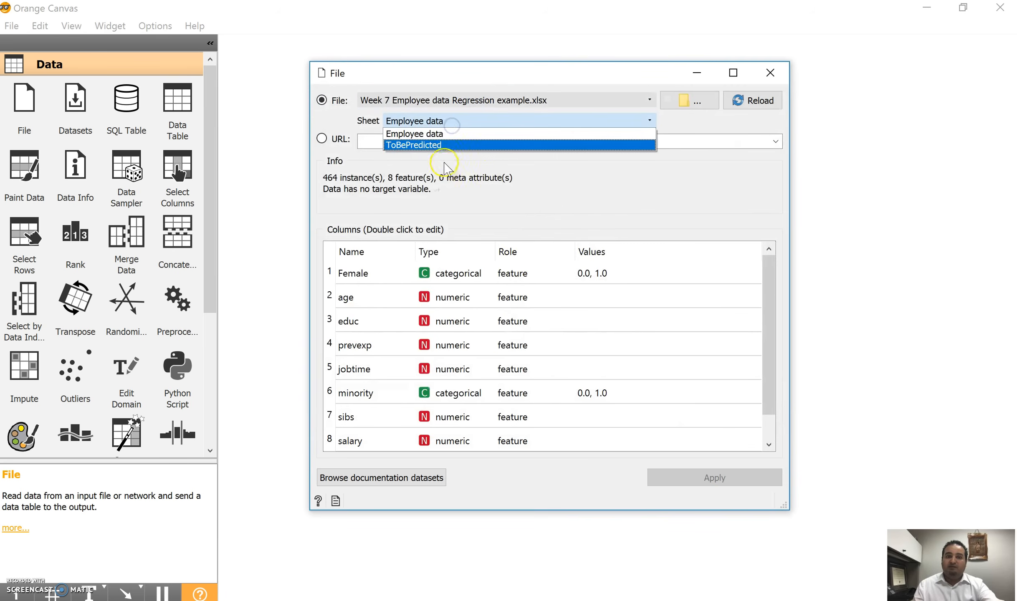
click(434, 133)
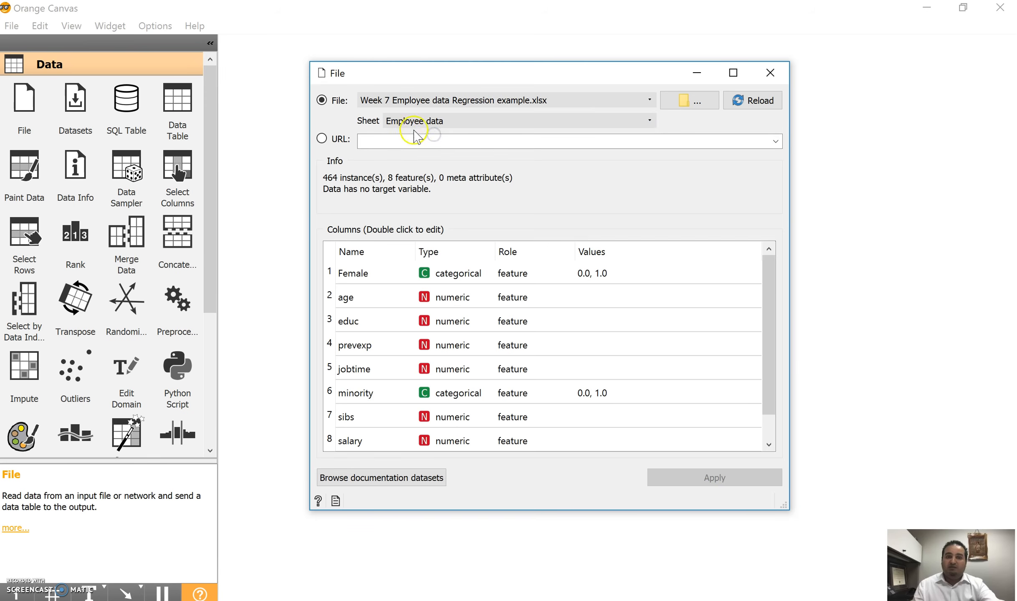
Step: Set the role of the salary column to target, apply the change and close the File settings
drag(770, 288, 777, 307)
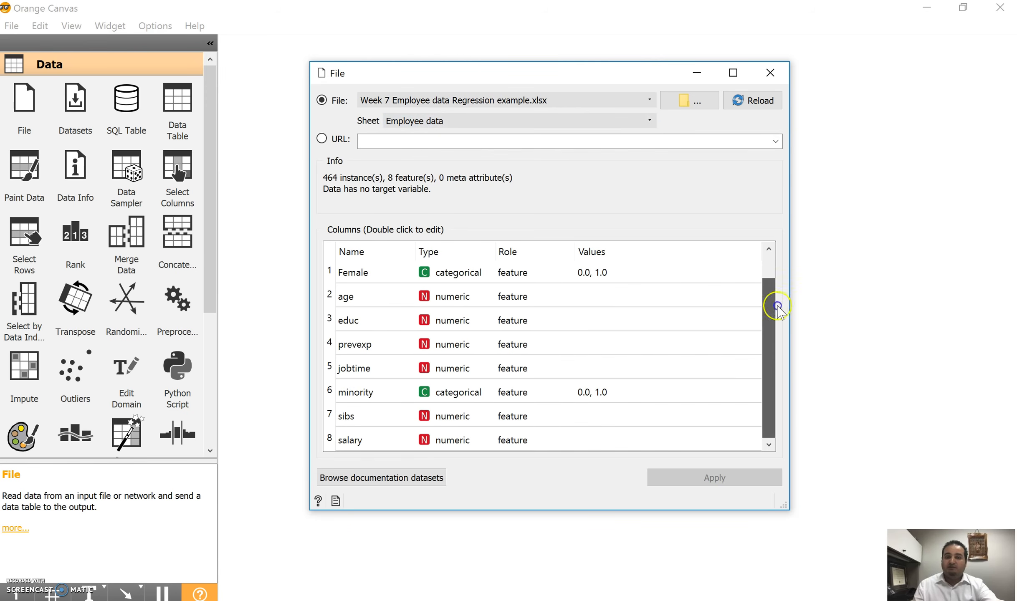
drag(798, 388, 781, 247)
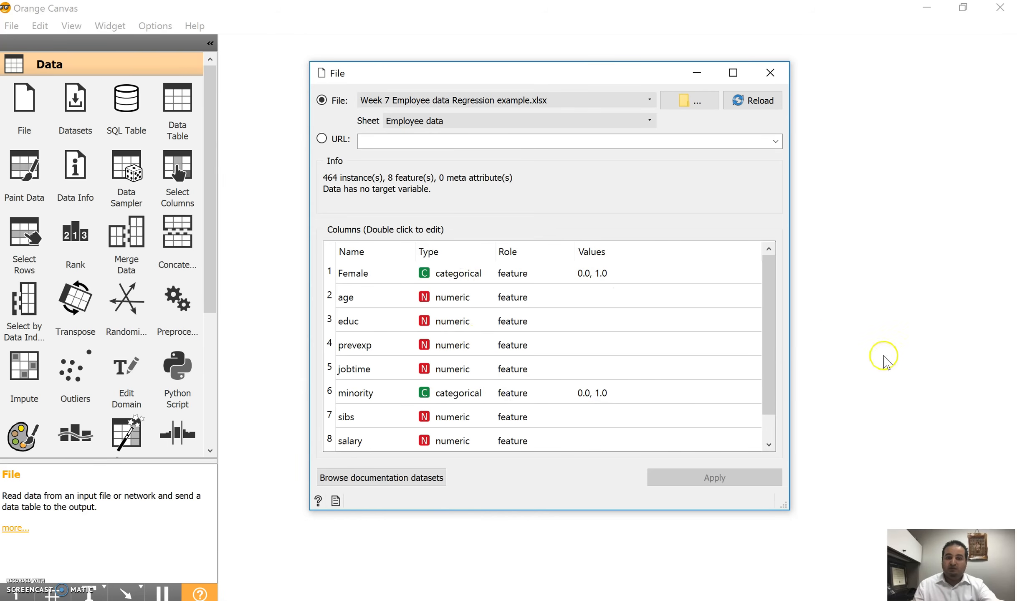
drag(775, 329, 769, 397)
click(525, 442)
double_click(524, 442)
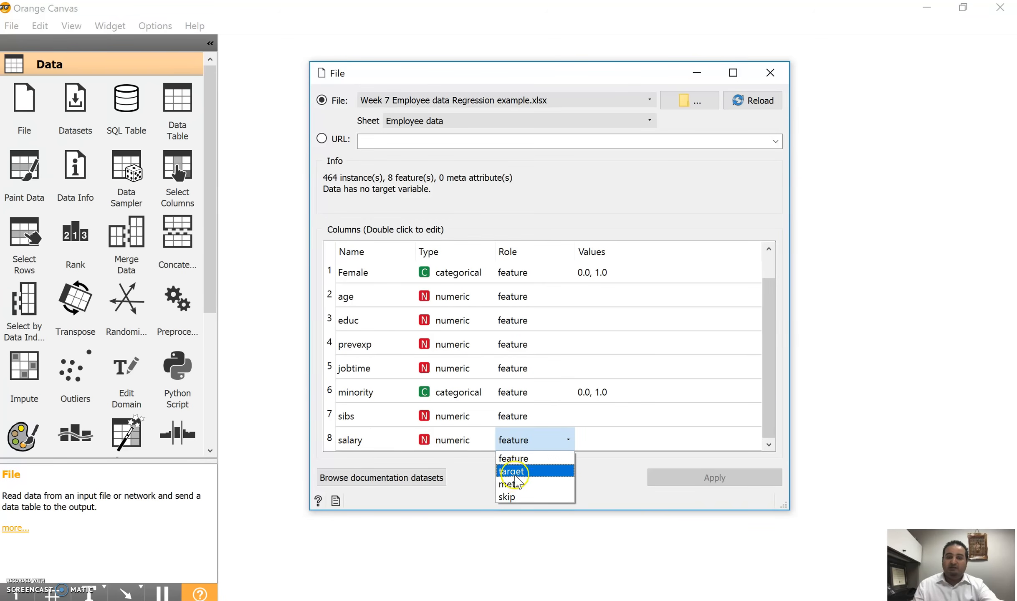
click(514, 471)
click(678, 484)
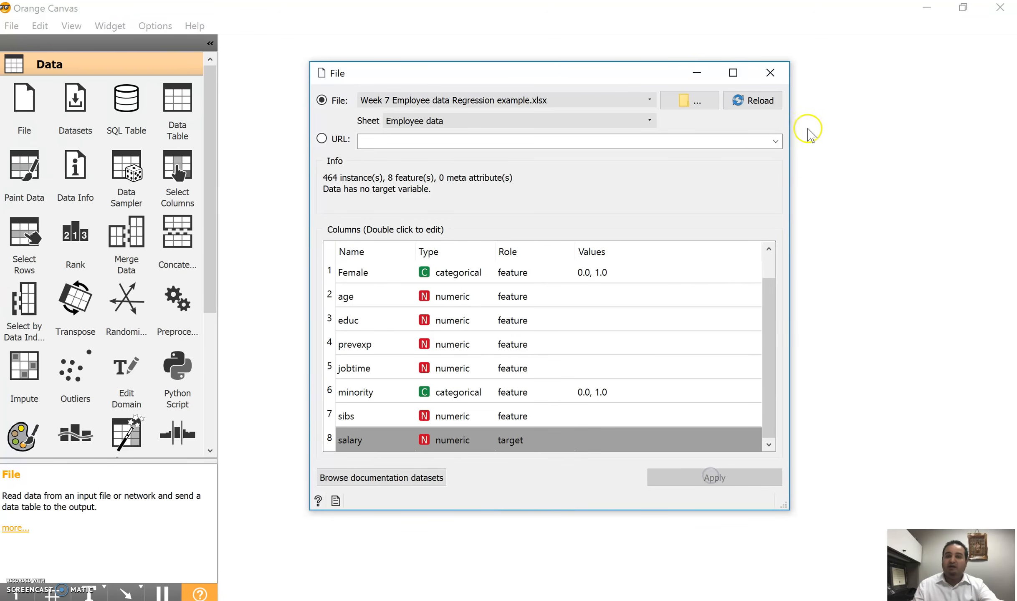
click(770, 74)
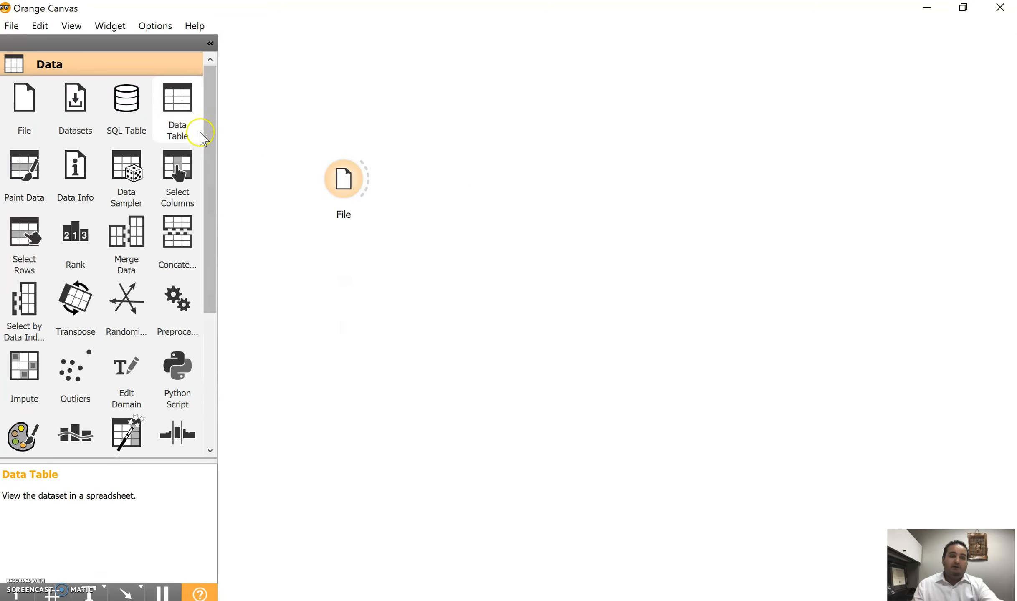
Step: Feed the File data into a new Rank widget and examine how it scores the attributes
drag(76, 234, 454, 148)
drag(368, 179, 456, 151)
double_click(456, 151)
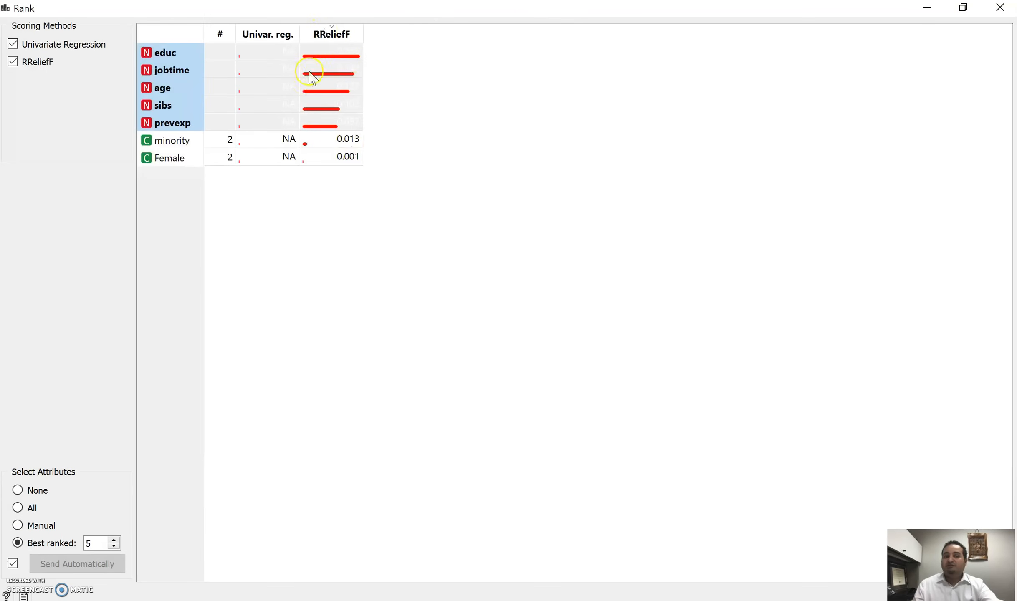
click(1000, 7)
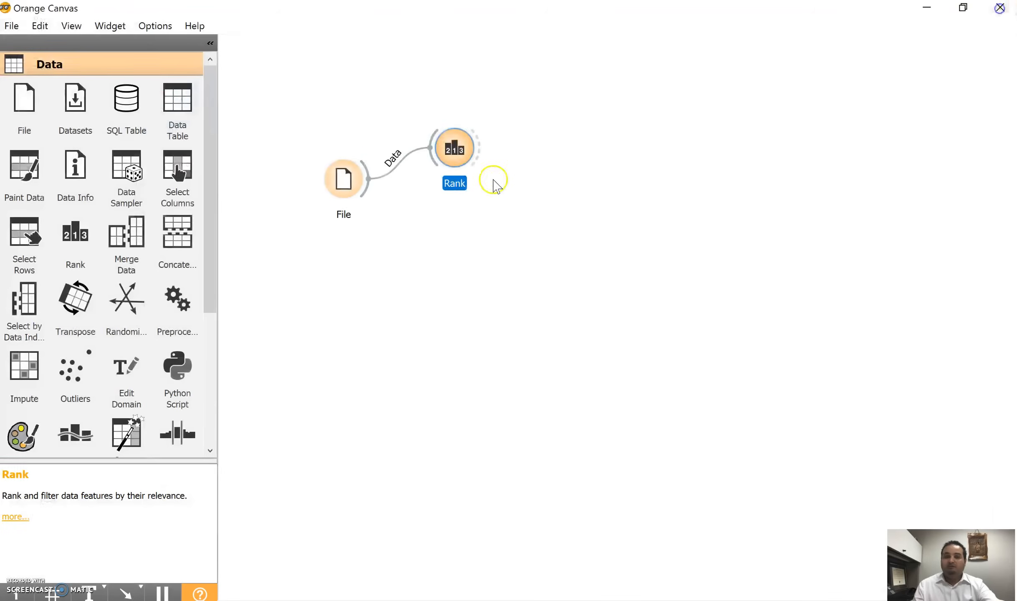
Step: Remove the Rank widget from the workflow
drag(501, 142, 513, 134)
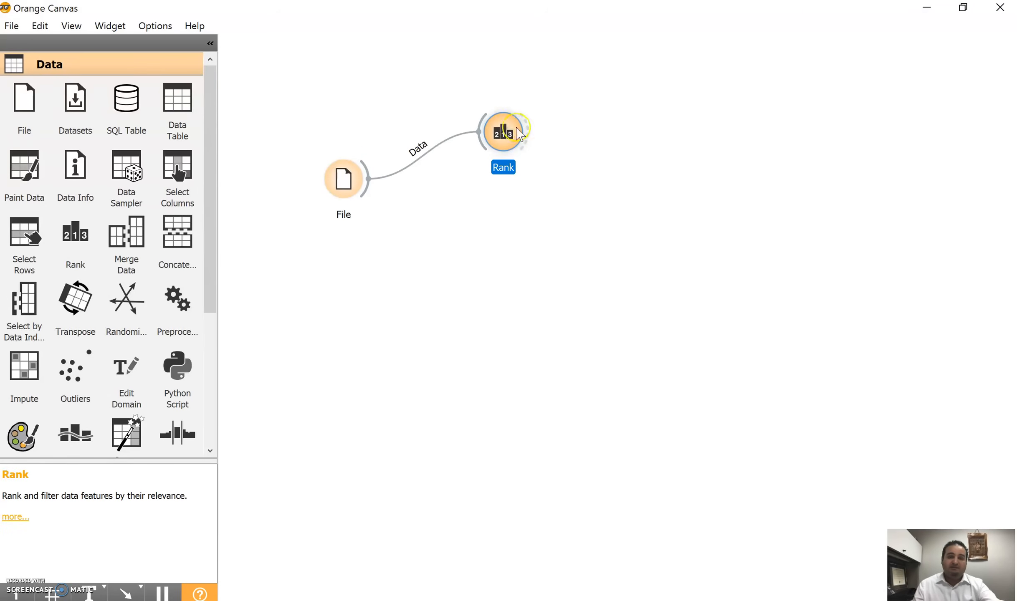
right_click(517, 128)
click(548, 175)
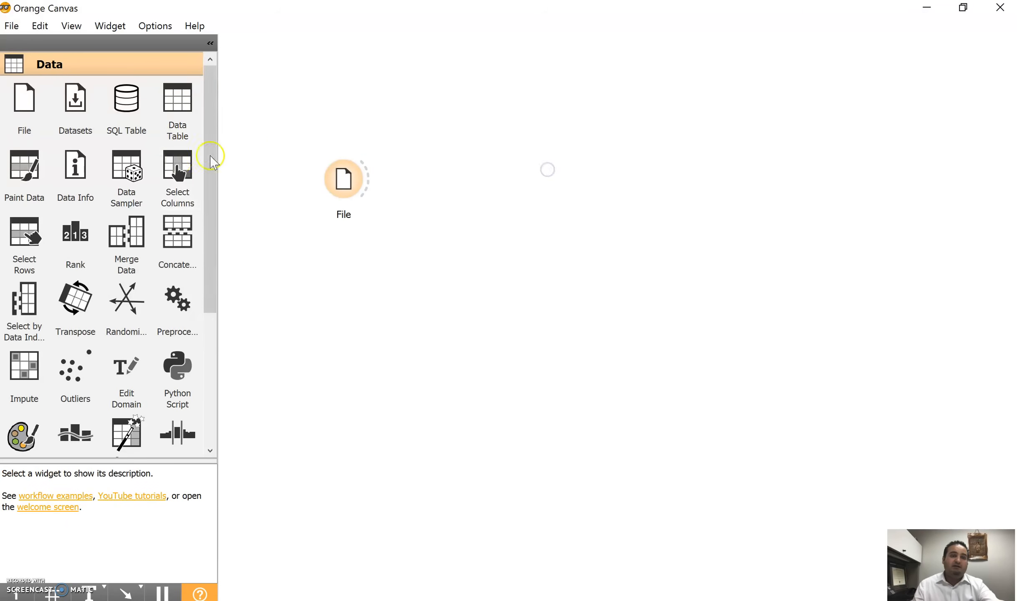
Step: Place a Tree widget and a Linear Regression widget on the canvas, one above the other beside File
drag(214, 130, 256, 302)
click(67, 378)
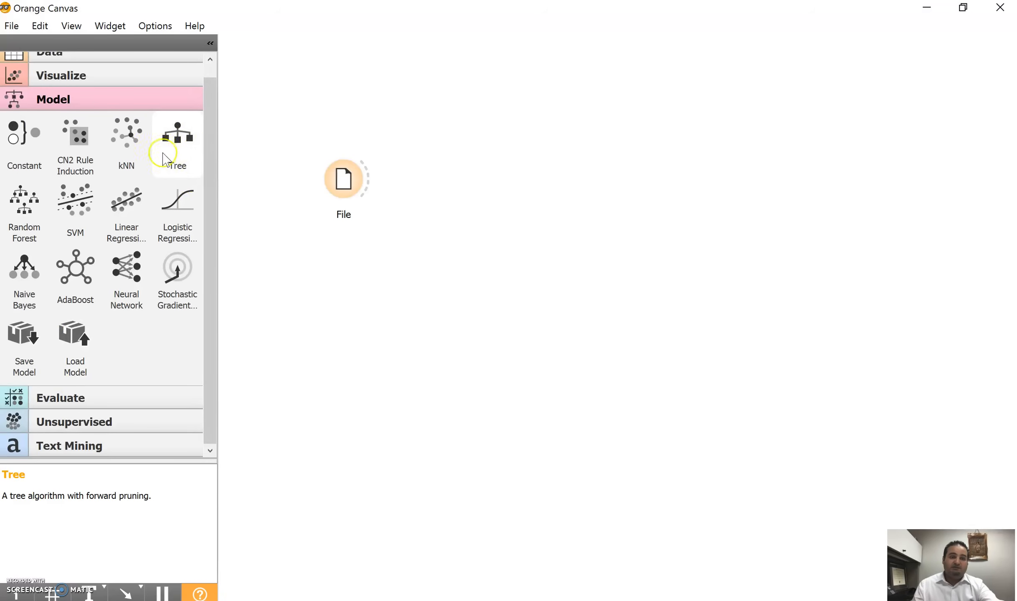
drag(349, 190, 338, 177)
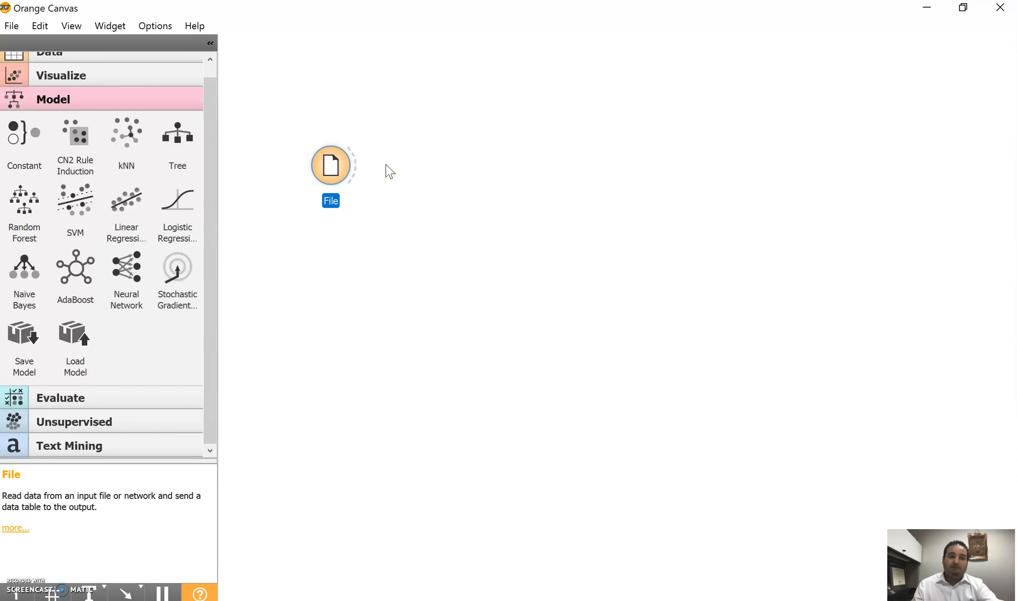
mouse_move(217, 140)
mouse_down()
mouse_move(220, 84)
mouse_move(212, 157)
mouse_up()
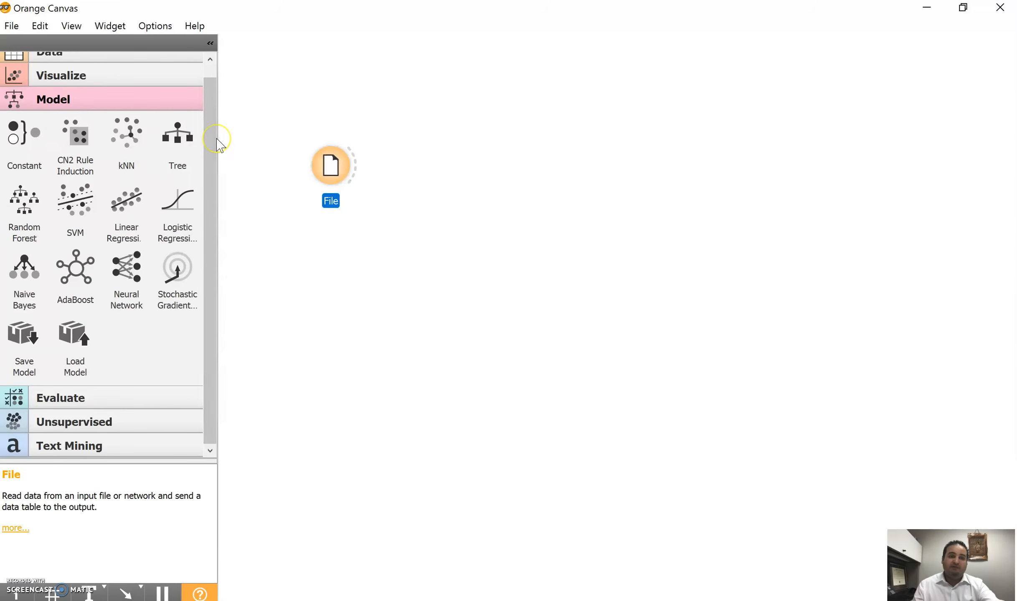
drag(200, 133, 522, 95)
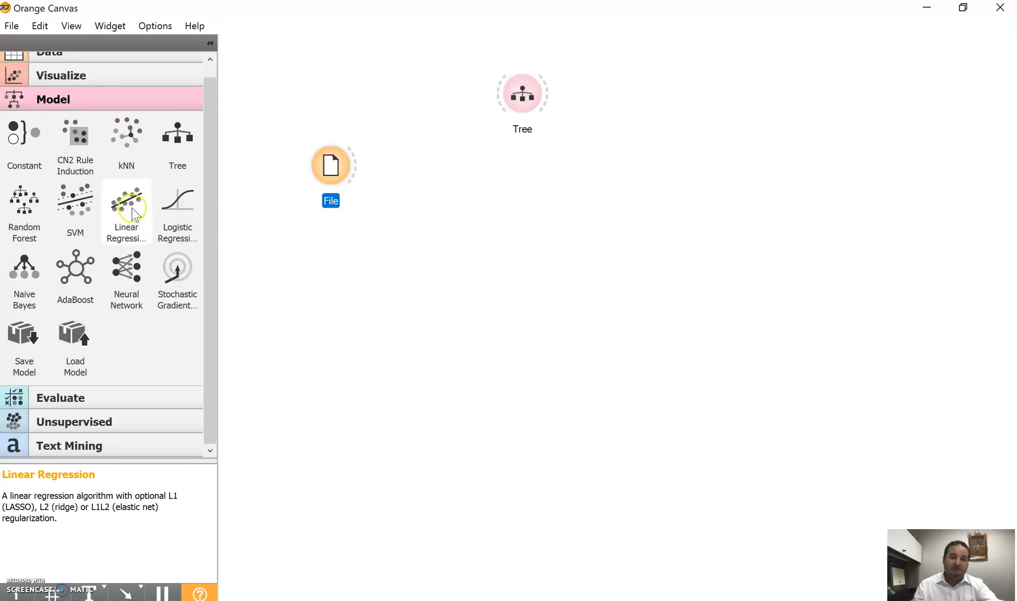
drag(129, 213, 530, 193)
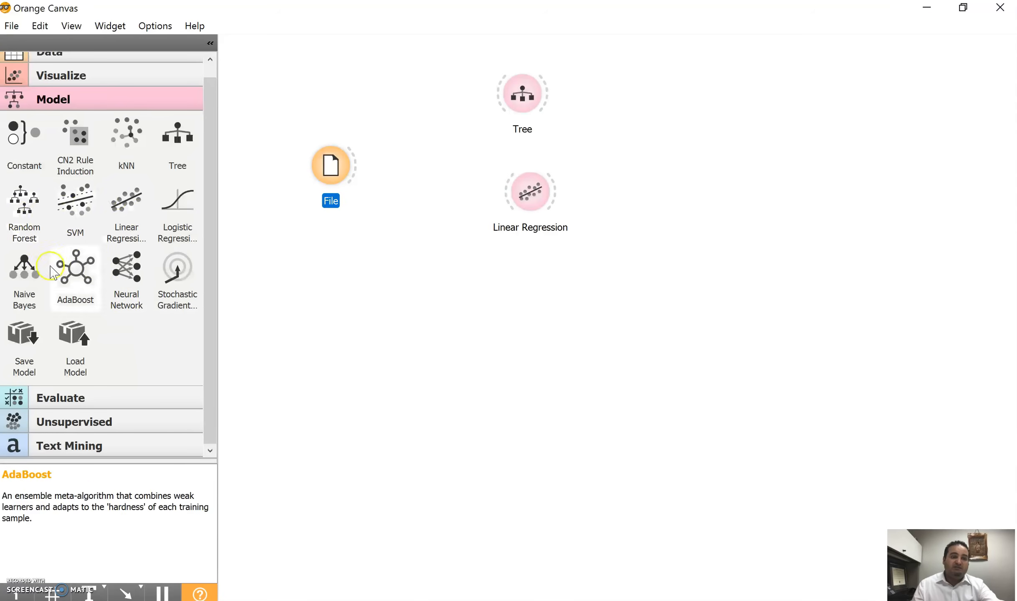
Step: Space the two model widgets further apart and link the File data to both Tree and Linear Regression
drag(530, 191, 521, 227)
drag(522, 95, 521, 105)
drag(352, 167, 498, 225)
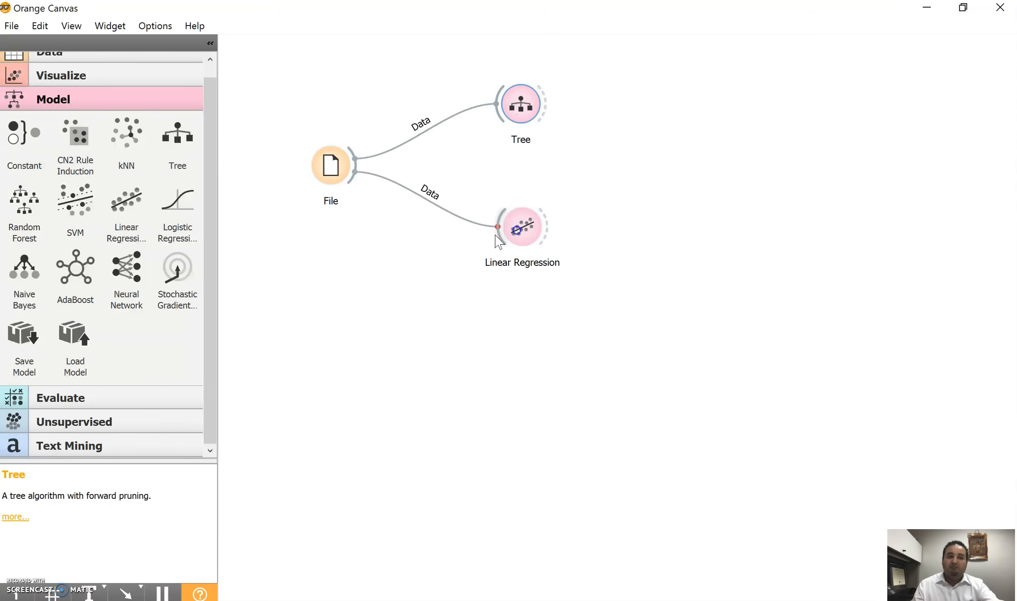
Step: Add a Test & Score widget and connect Tree, Linear Regression and the File data to it
click(58, 401)
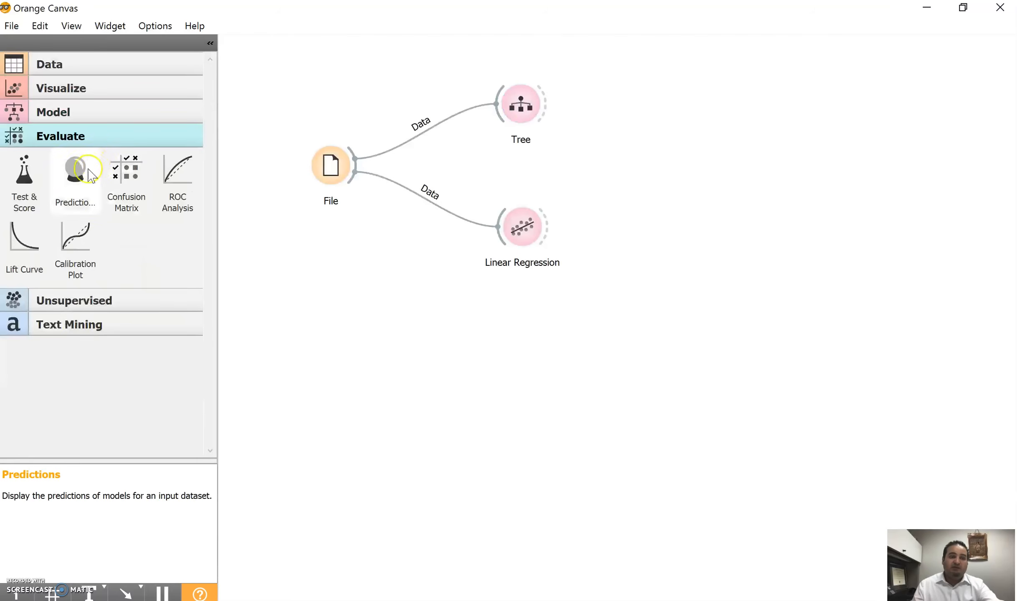
drag(30, 185, 660, 164)
drag(544, 104, 637, 162)
drag(545, 220, 636, 169)
drag(354, 164, 651, 165)
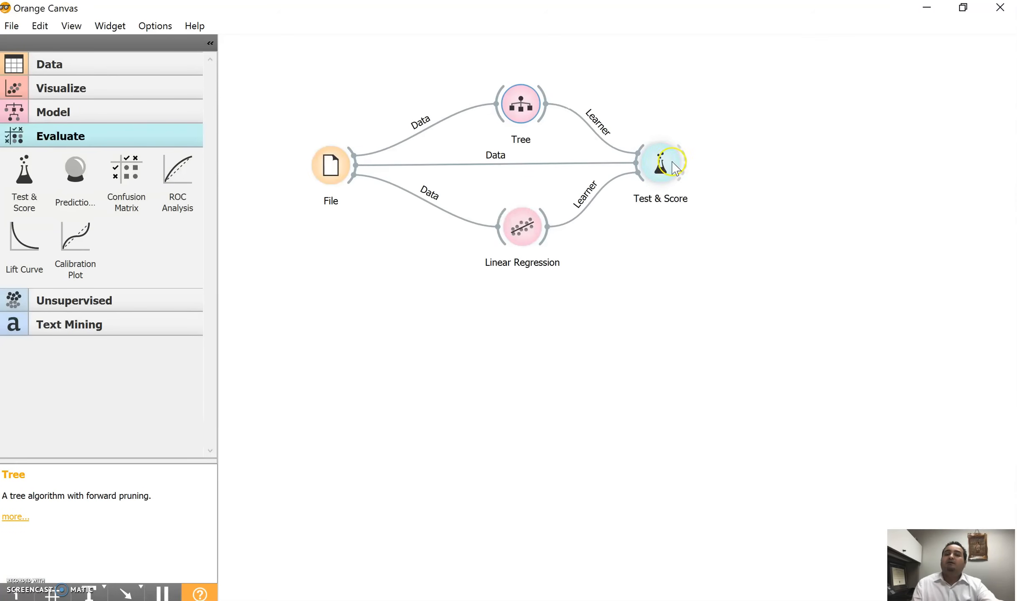
Step: Compare the MSE, RMSE, MAE and R2 of Tree and Linear Regression in the Test & Score results
double_click(664, 166)
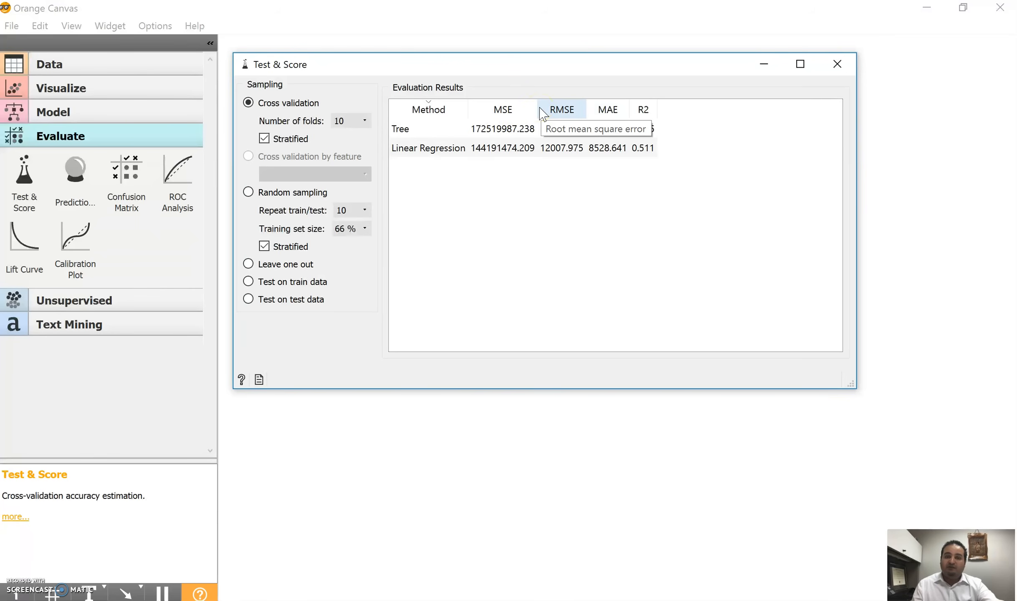
click(505, 113)
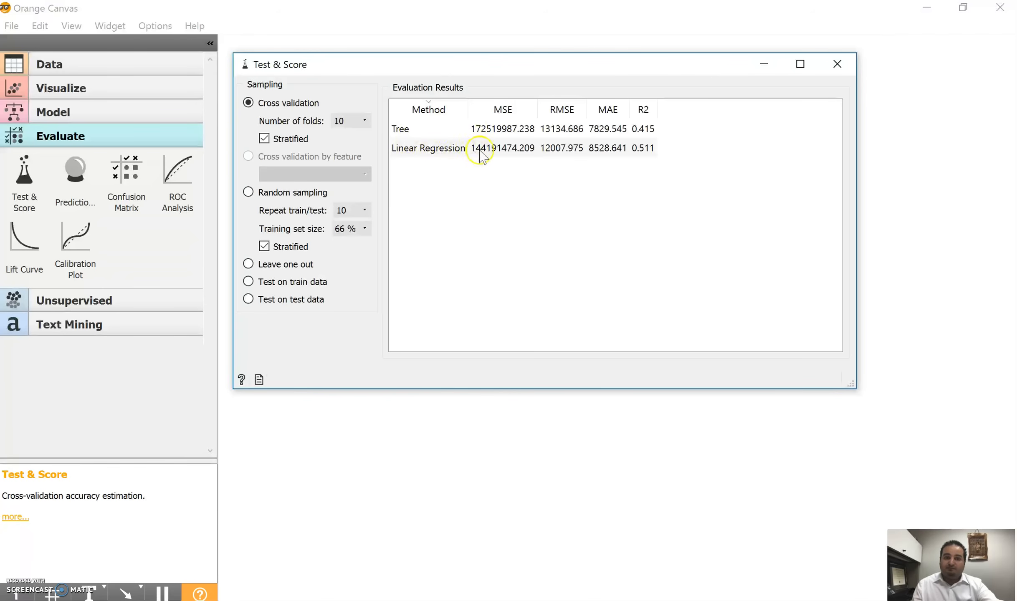
click(484, 150)
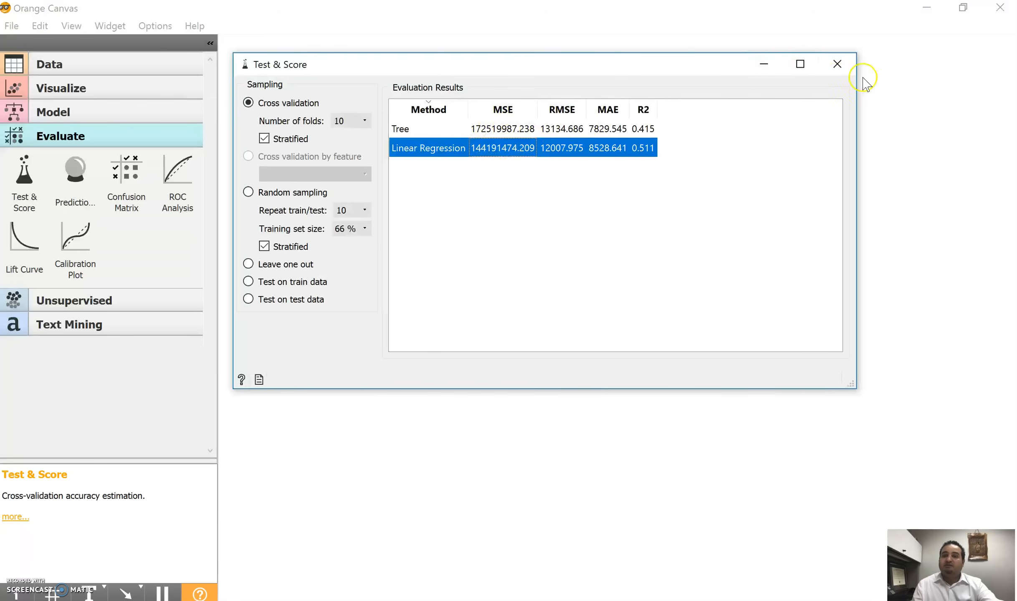
click(508, 131)
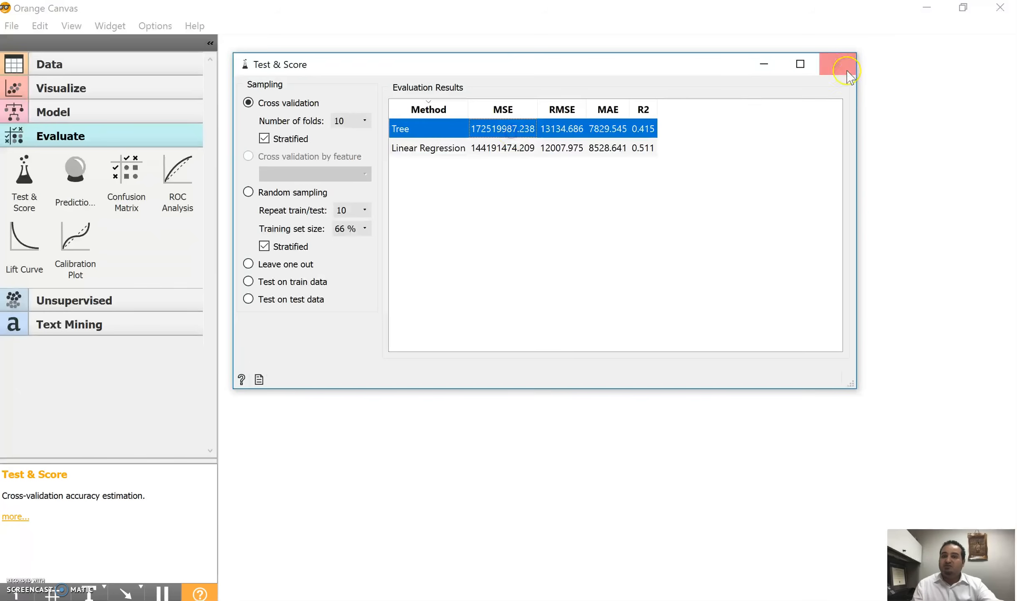
click(837, 64)
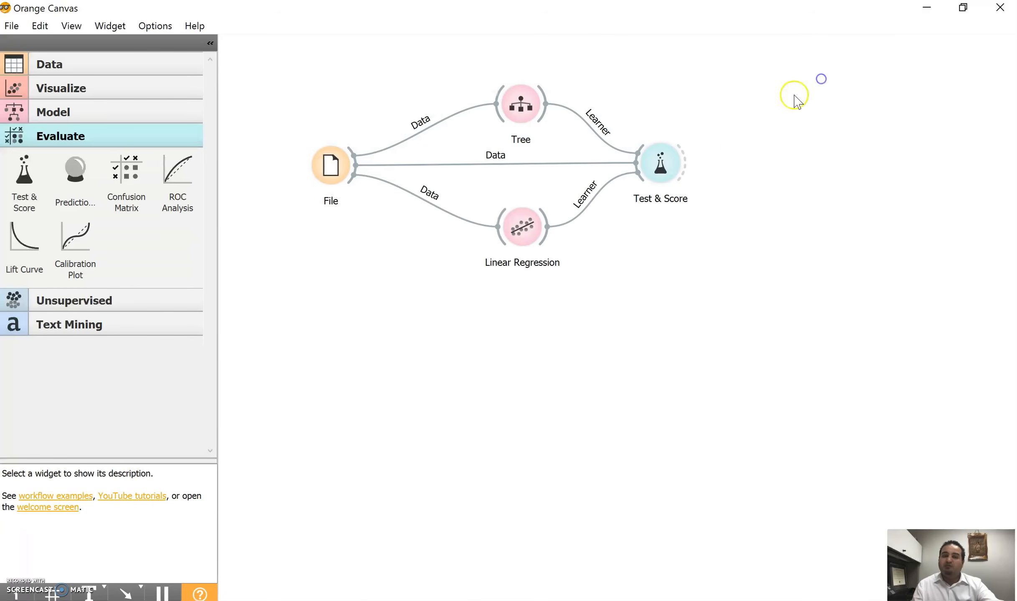
Step: Move Linear Regression slightly lower, add a Predictions widget and link the Linear Regression model to it as predictor
drag(526, 238, 518, 257)
click(637, 280)
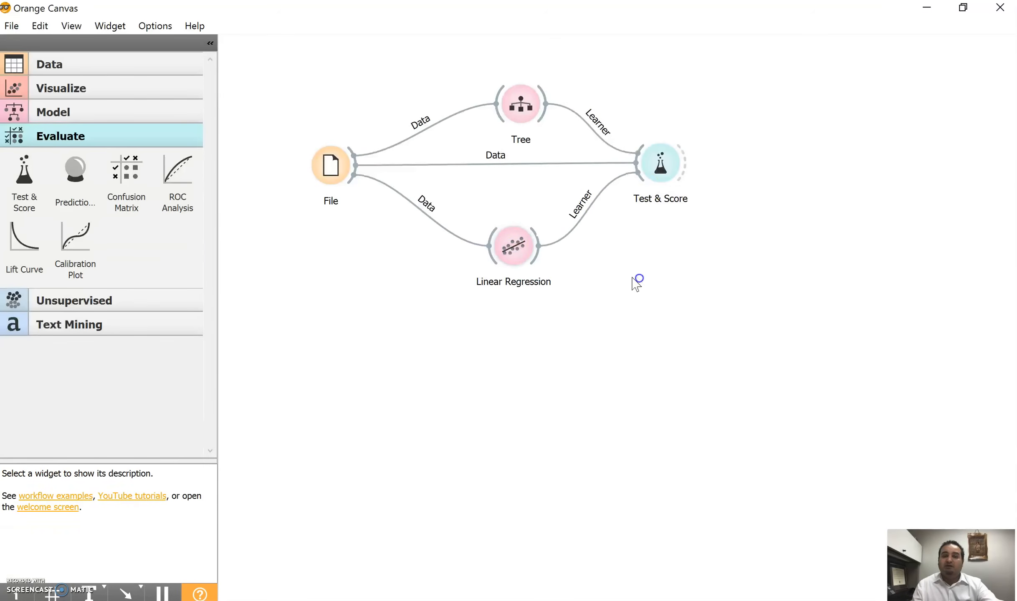
drag(72, 169, 706, 316)
double_click(705, 318)
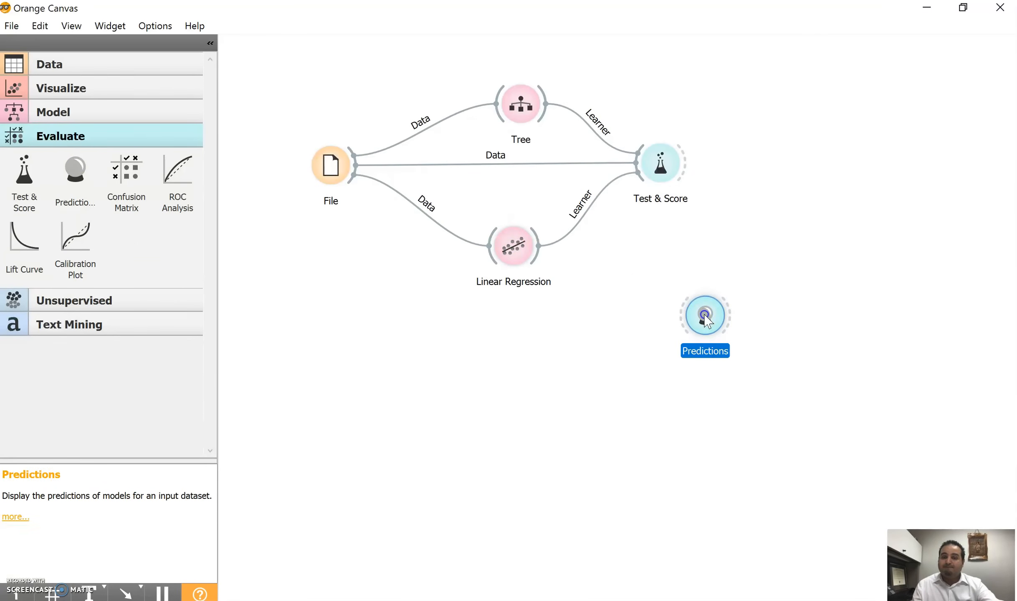
click(916, 59)
click(803, 164)
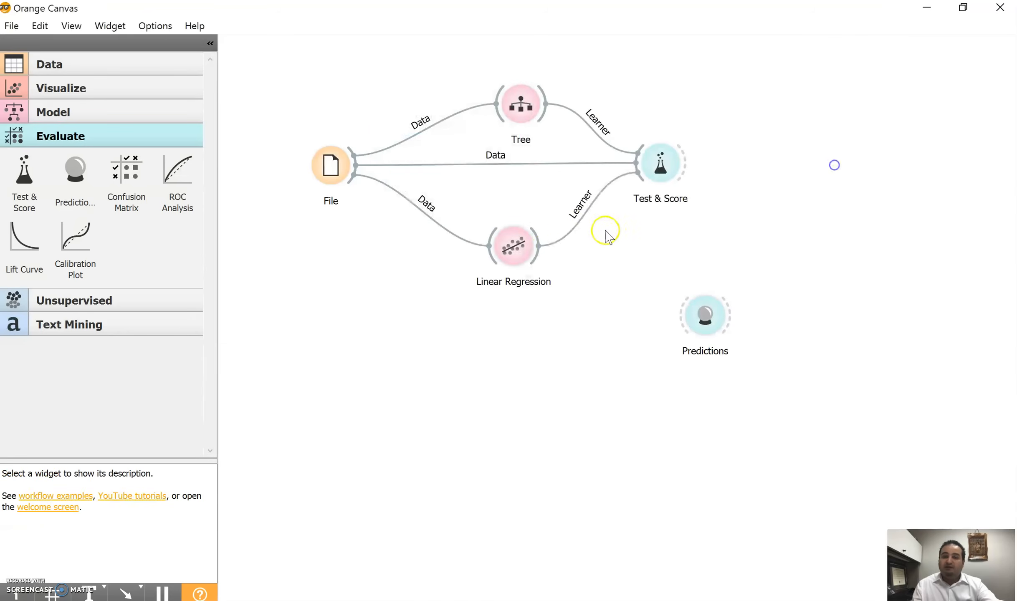
drag(540, 250, 680, 318)
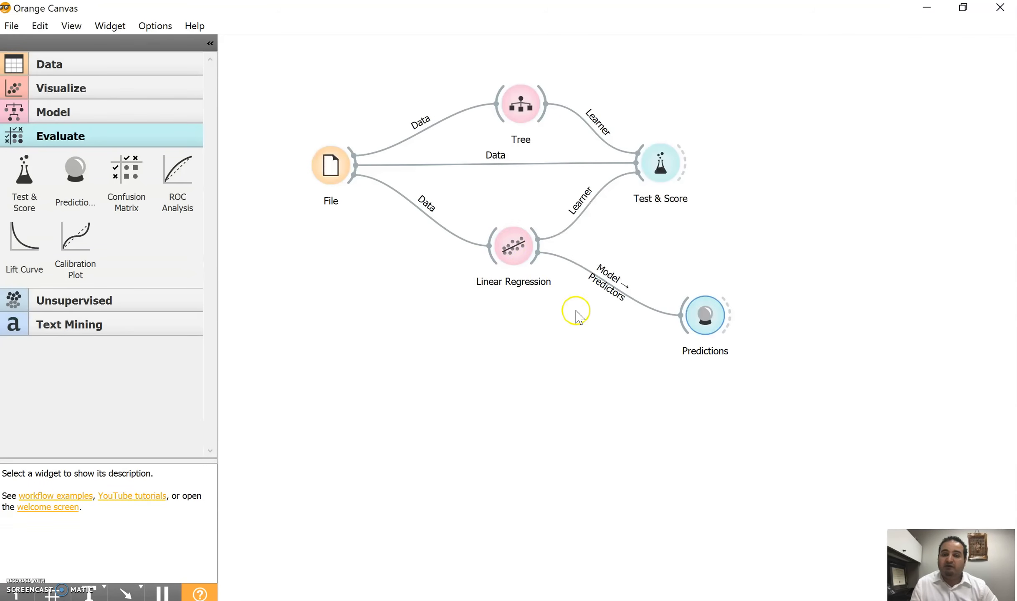
Step: Add a second File widget to the canvas below the first File widget
right_click(329, 338)
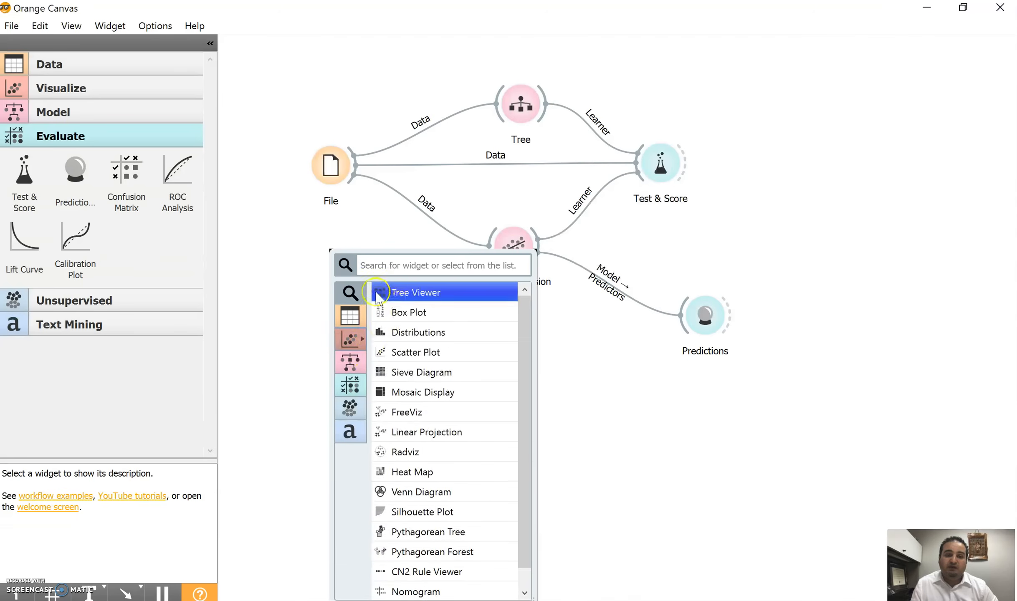
click(56, 61)
drag(24, 96, 336, 340)
Step: Load the ToBePredicted sheet in the second File widget and link its data to the Predictions widget
double_click(336, 340)
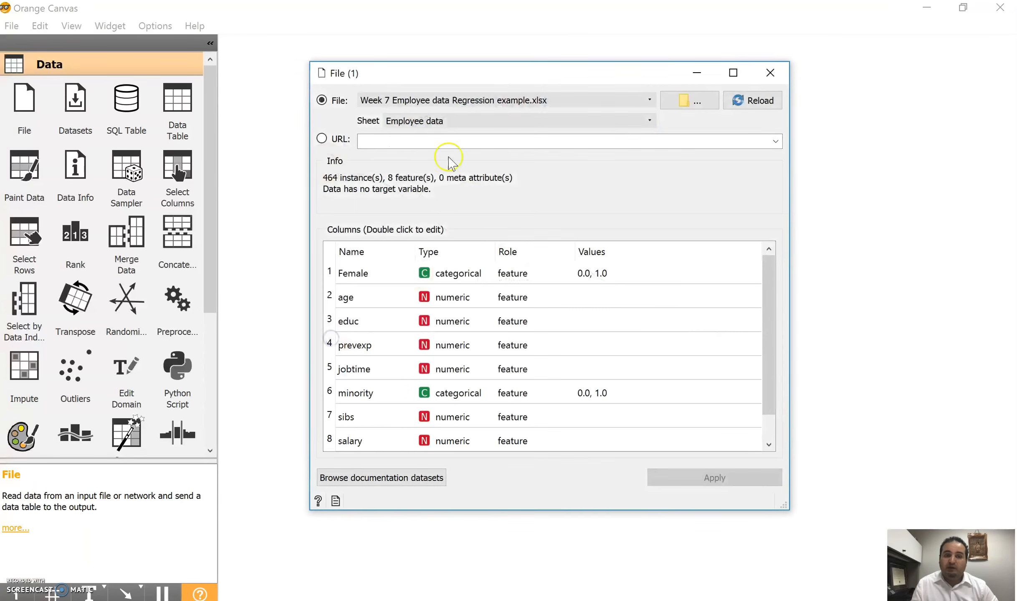
click(463, 120)
click(429, 143)
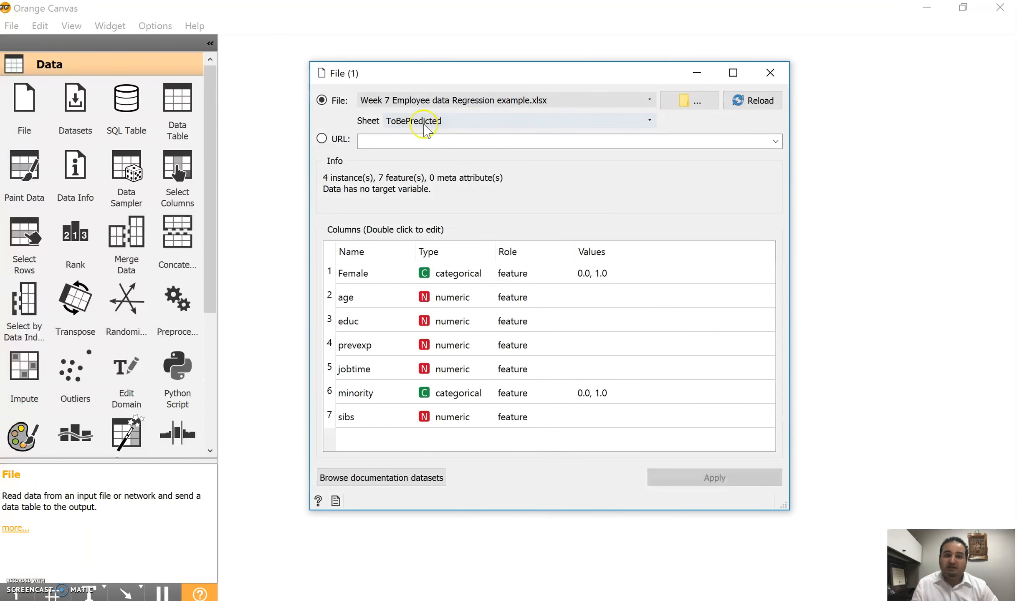
click(771, 72)
drag(354, 337, 676, 323)
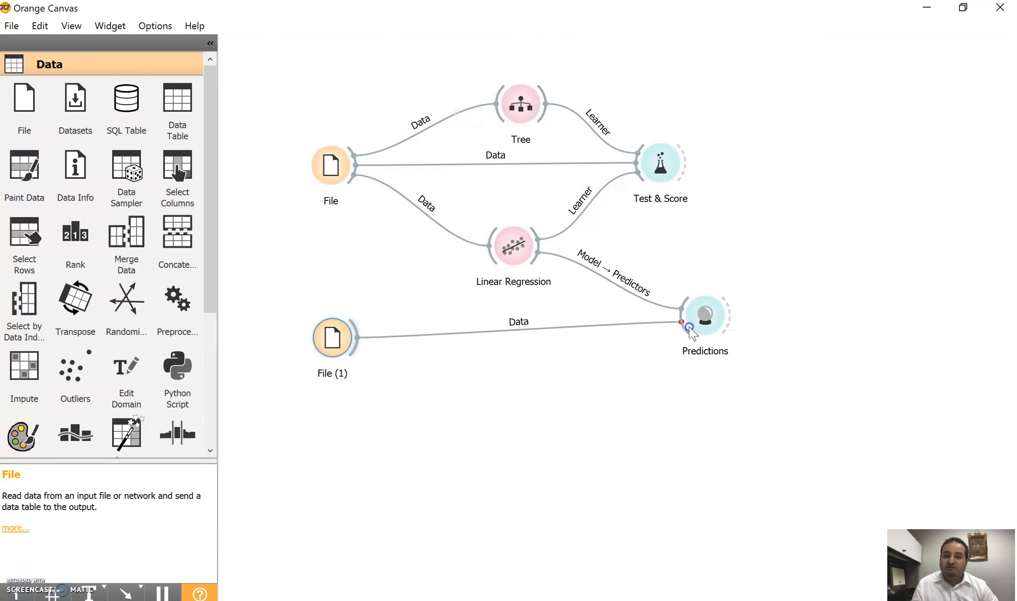
Step: Review the Linear Regression salary prediction for each employee record in the Predictions results
double_click(719, 320)
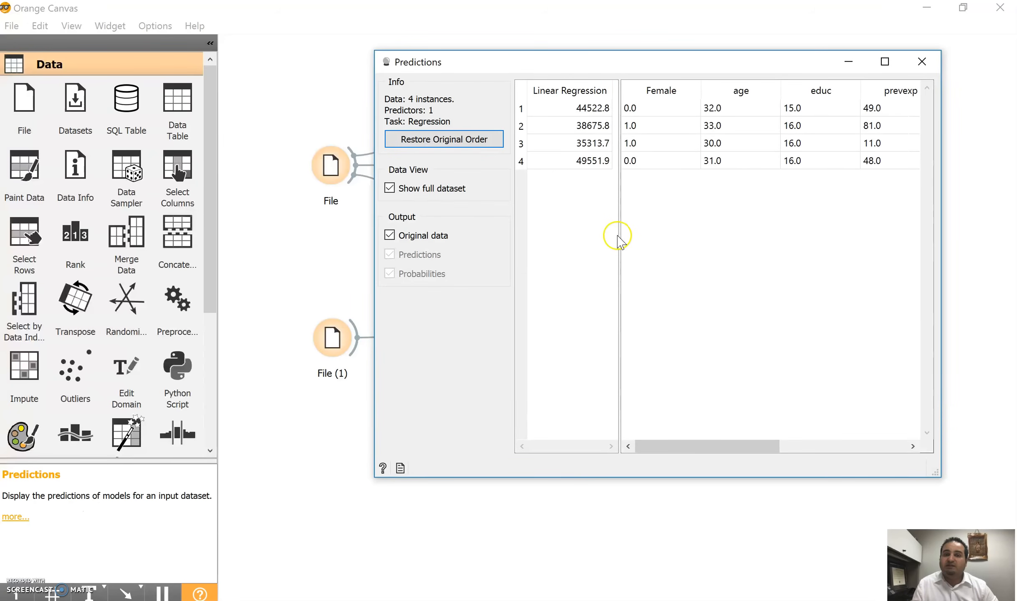
drag(619, 239, 618, 193)
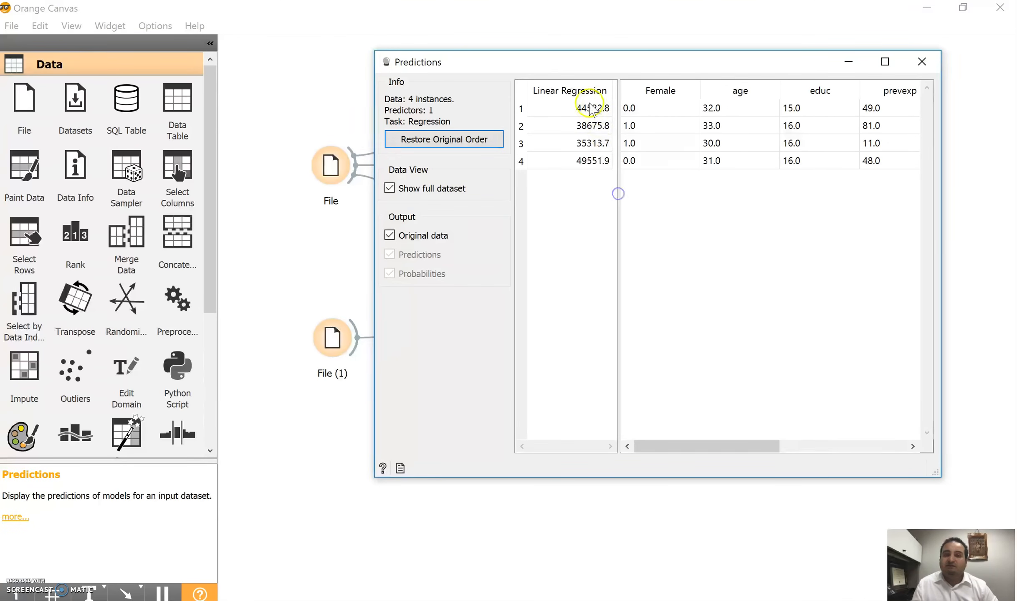
click(582, 167)
drag(603, 67, 734, 108)
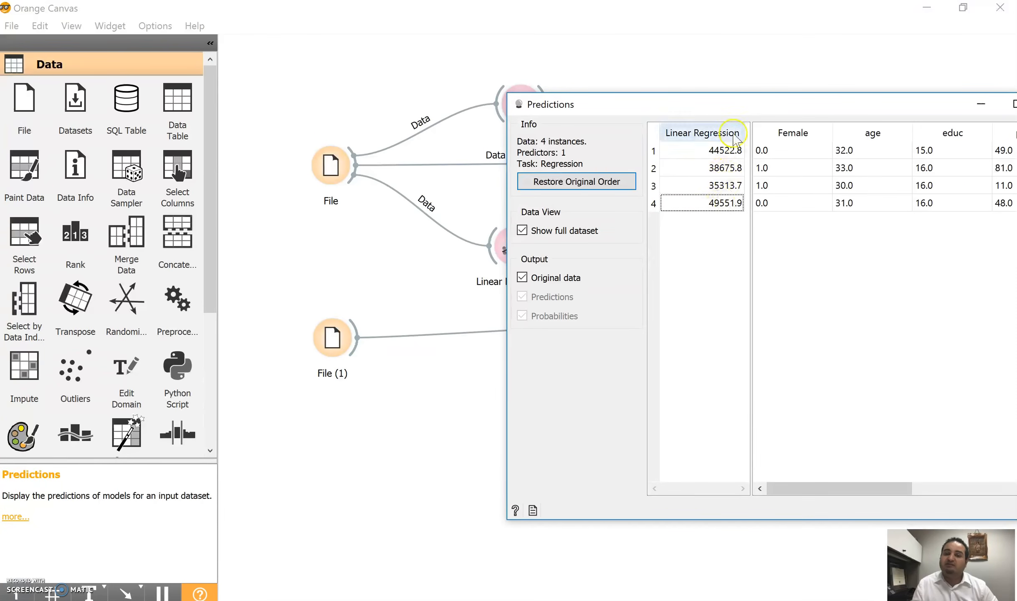
drag(772, 106, 680, 102)
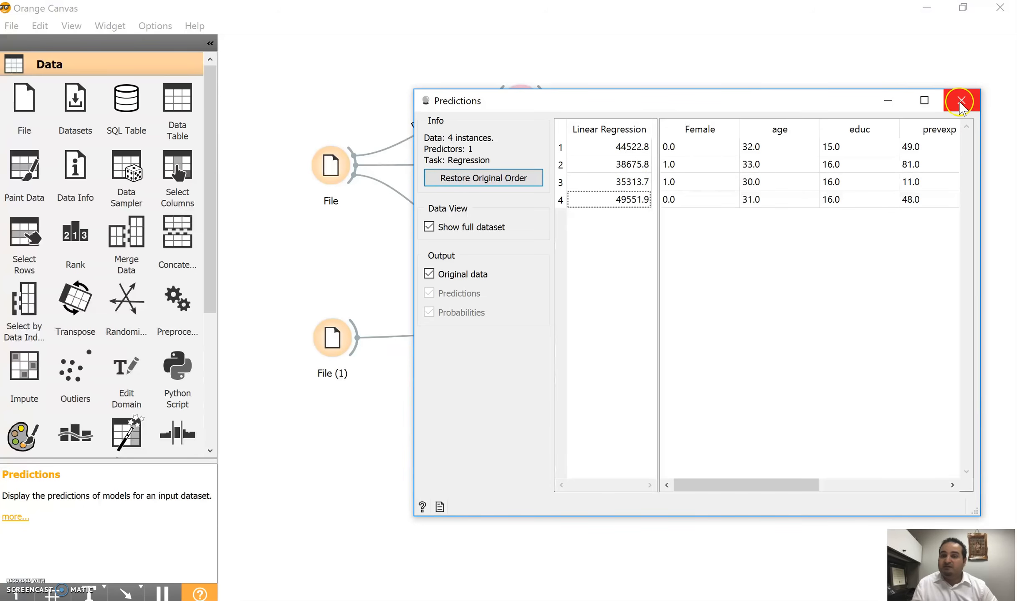
click(619, 153)
click(617, 166)
click(620, 183)
click(622, 202)
click(961, 101)
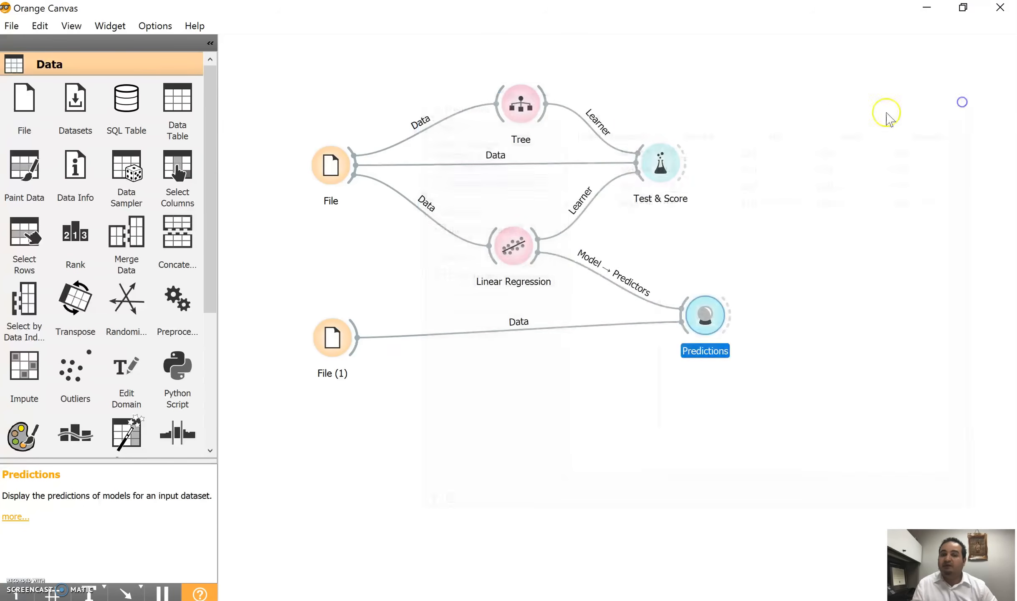
Step: Link the Tree model to Predictions as a second predictor and compare its predicted salaries with those of Linear Regression
click(835, 107)
drag(545, 108, 686, 320)
click(705, 319)
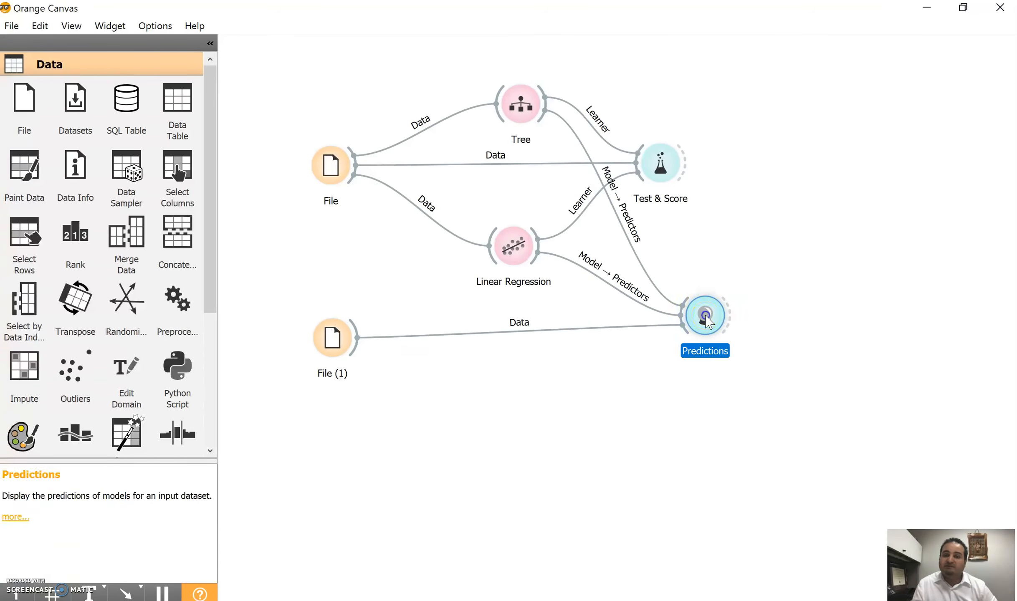
double_click(705, 319)
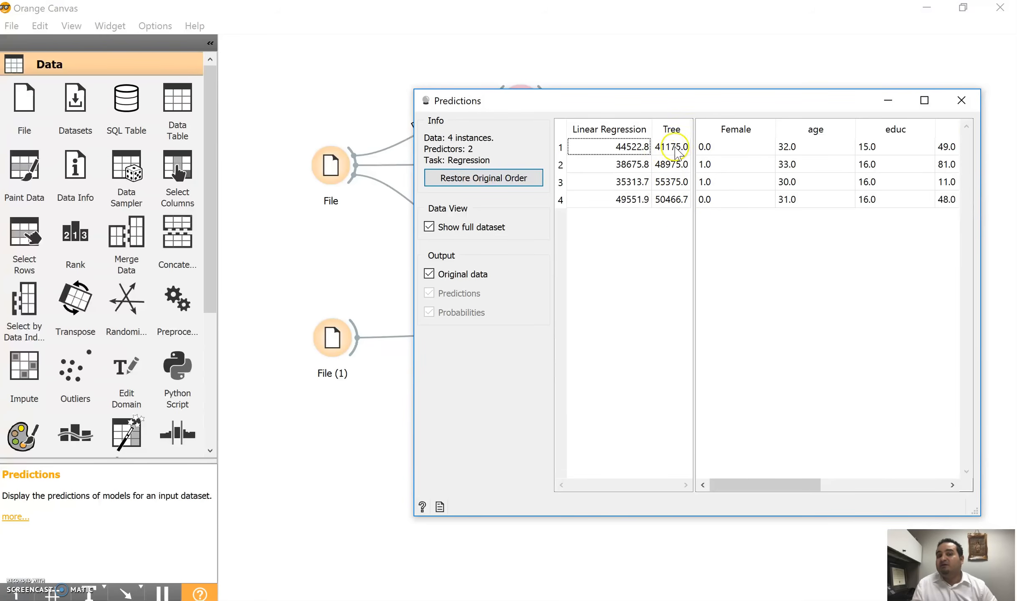
click(961, 100)
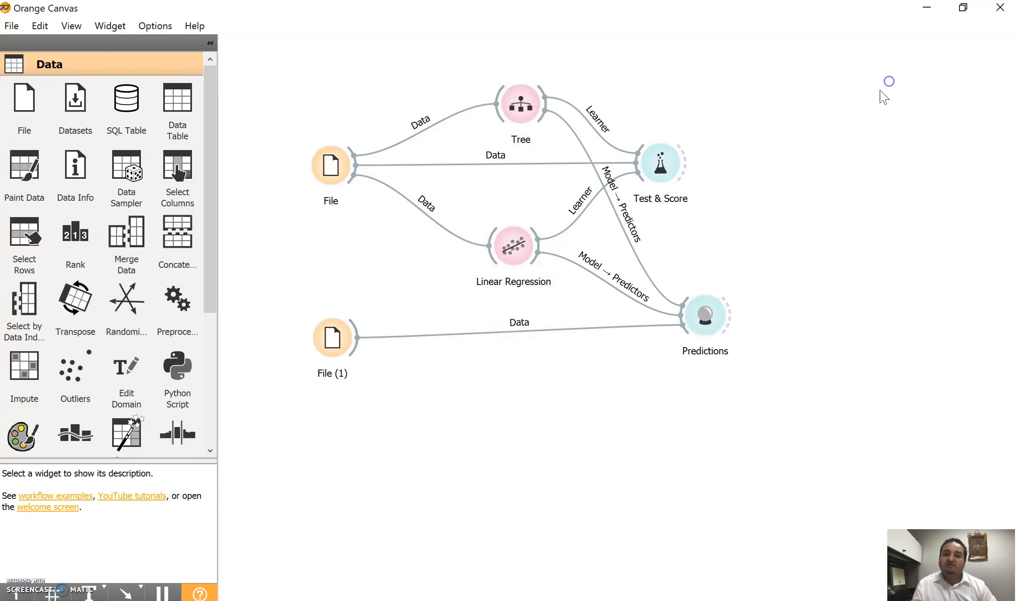
right_click(848, 204)
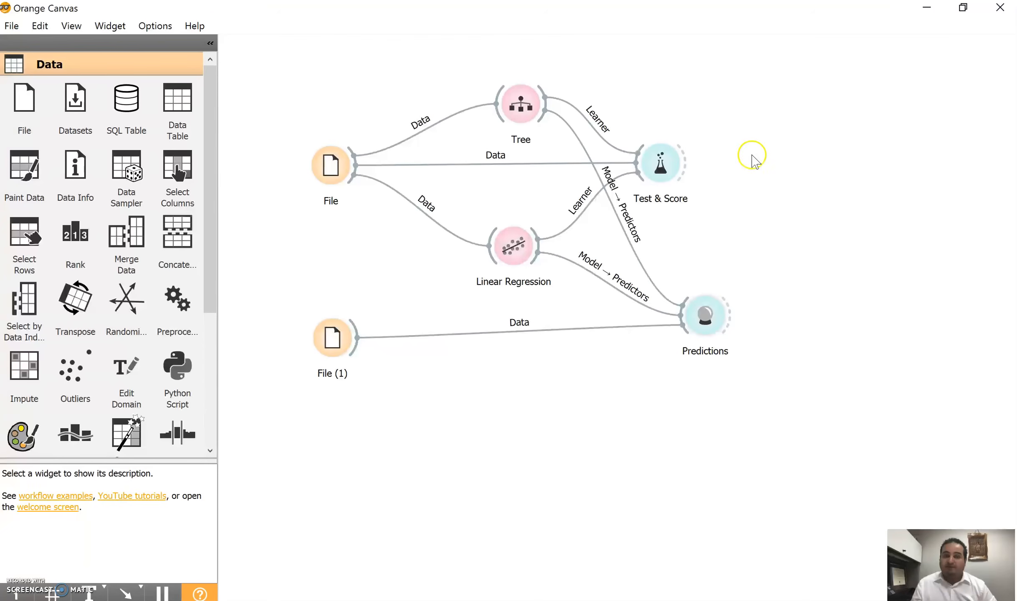
click(791, 228)
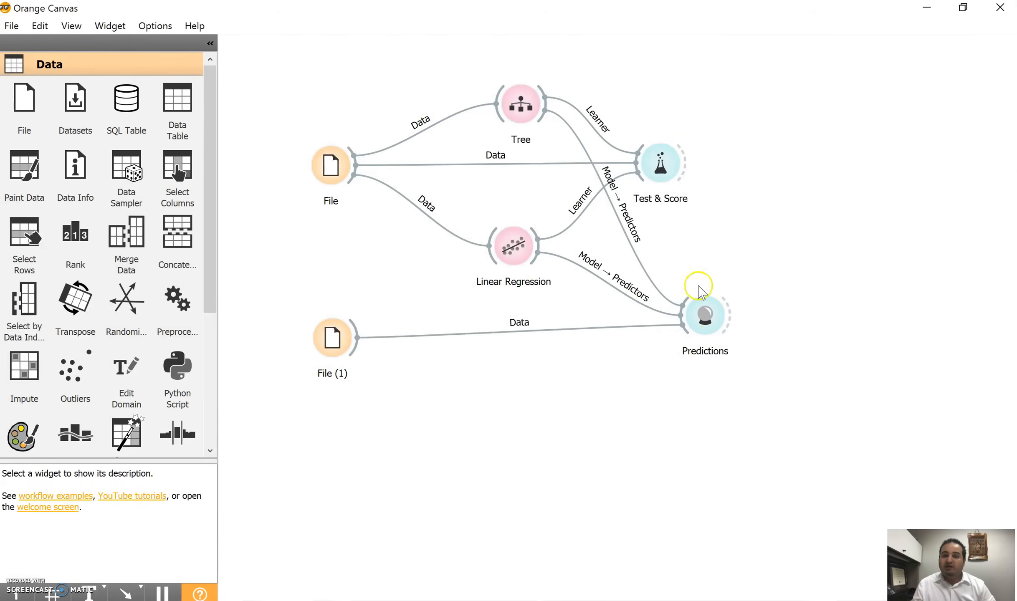
Step: Compare Linear Regression's R2 in the Test & Score results with the R Square and Adjusted R Square in the Excel regression output
double_click(661, 162)
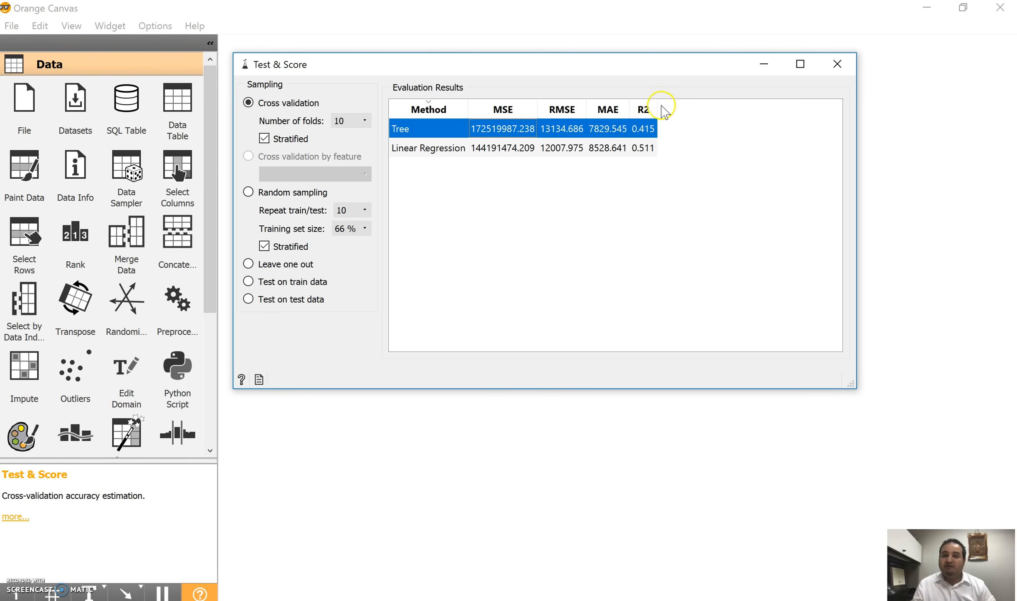
click(645, 149)
key(alt+Tab)
click(149, 239)
drag(149, 240, 159, 254)
click(161, 254)
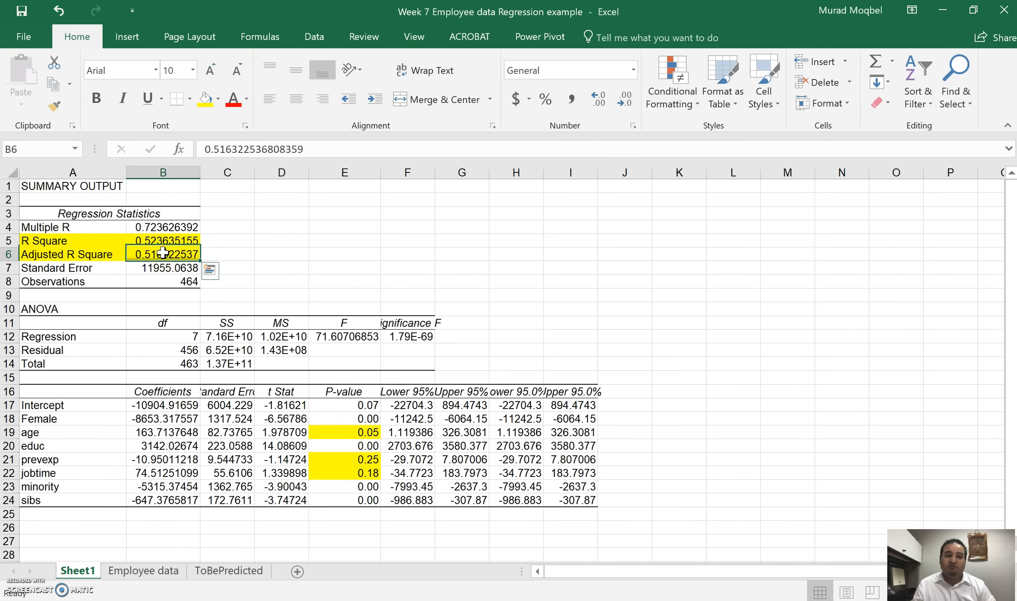
click(940, 12)
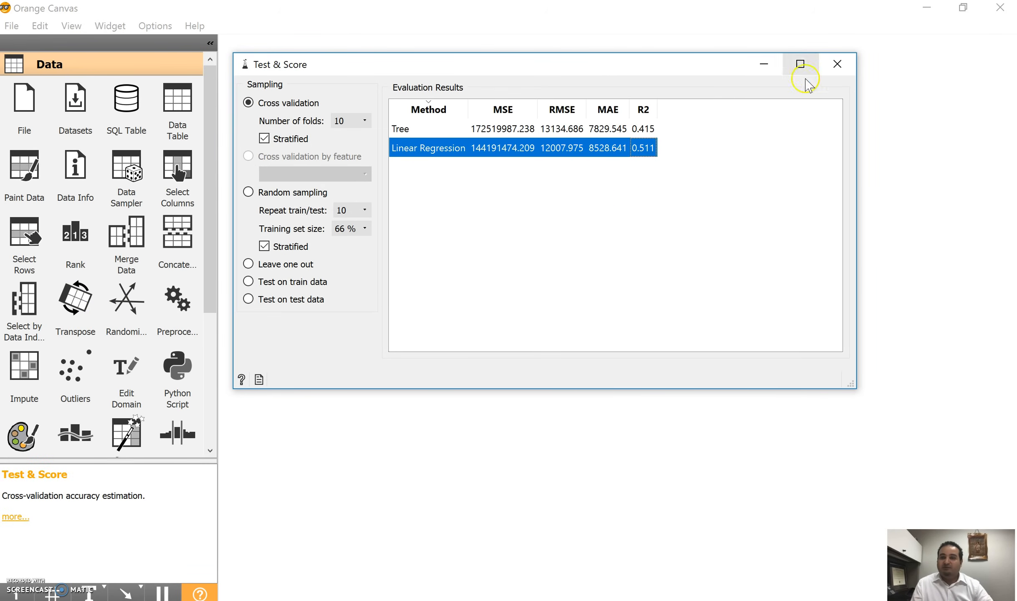
click(838, 64)
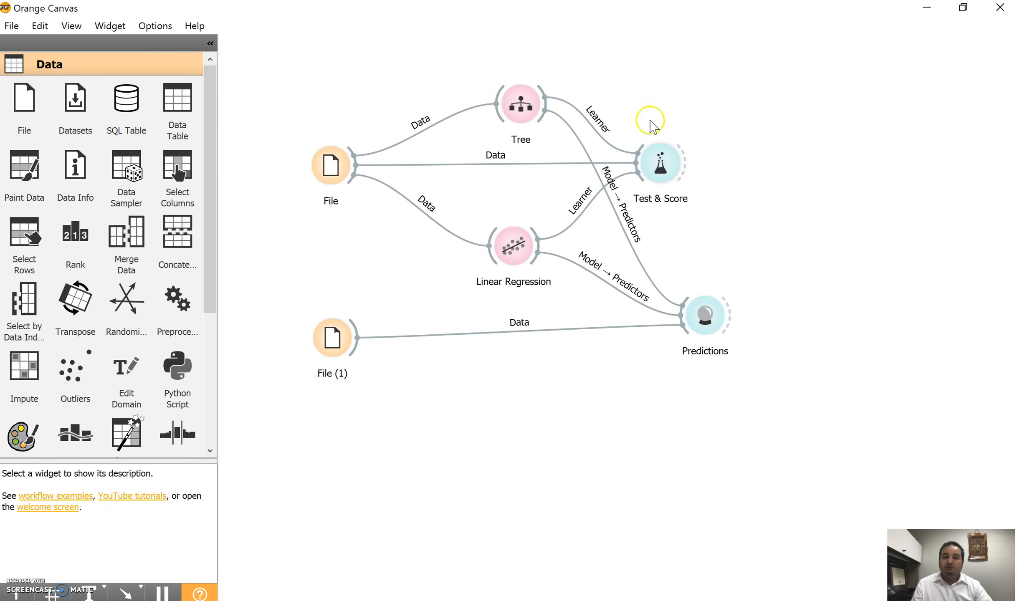
Step: Switch to the Excel workbook and look over the Employee data sheet and the regression output on Sheet1
click(418, 599)
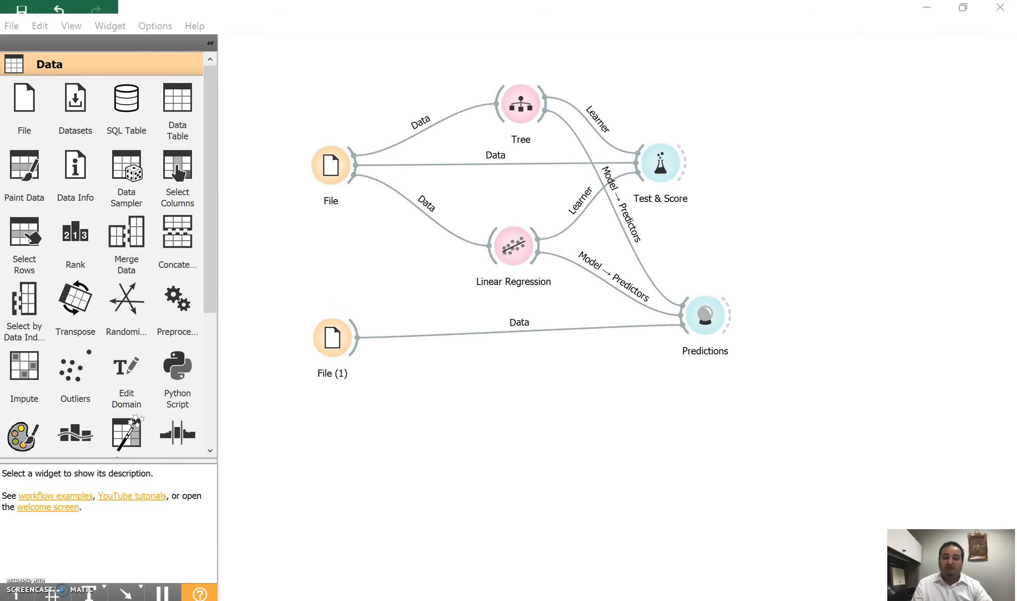
click(148, 572)
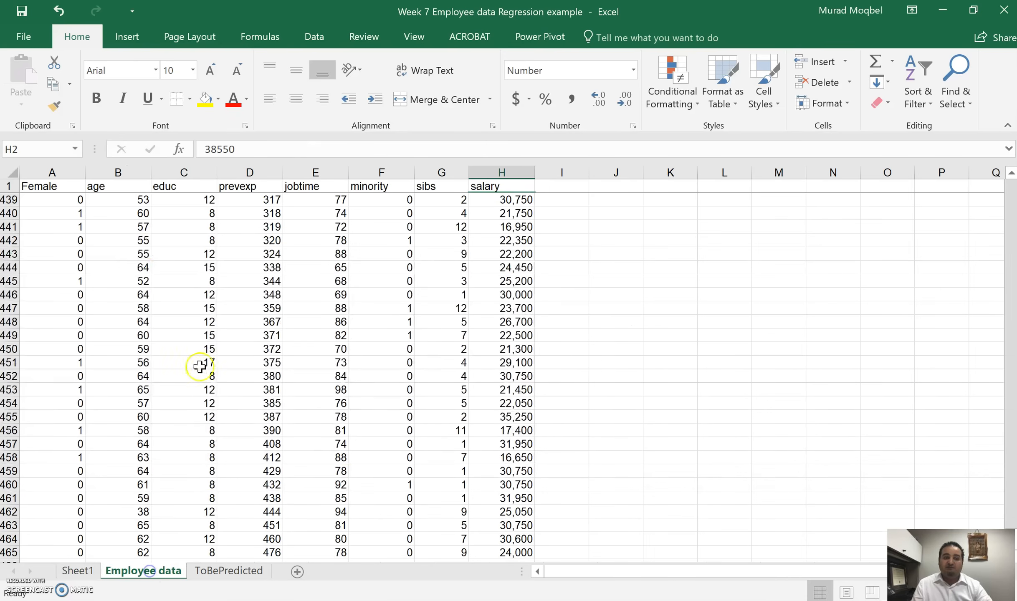
click(77, 570)
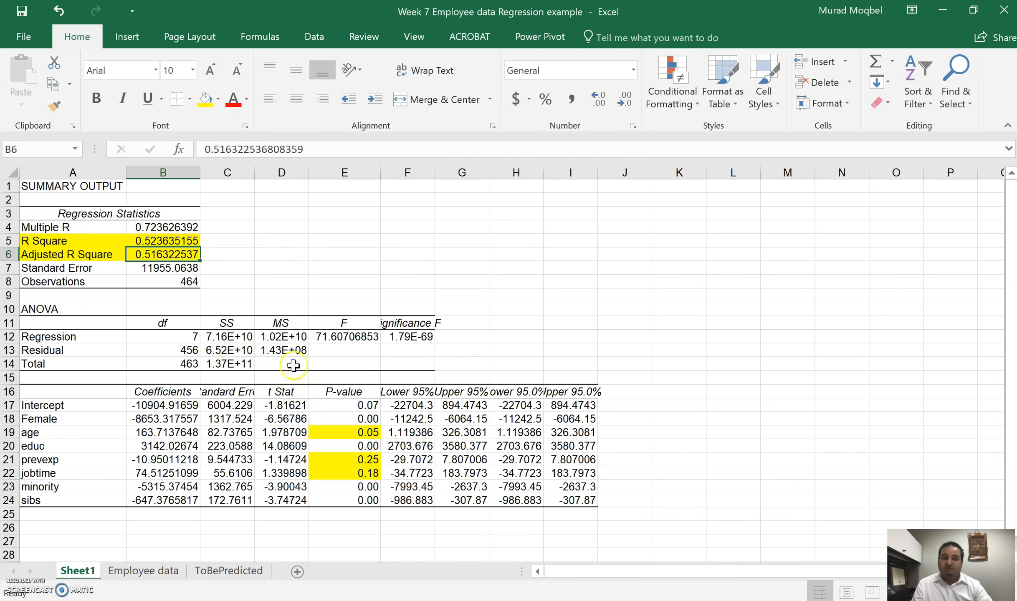
click(210, 570)
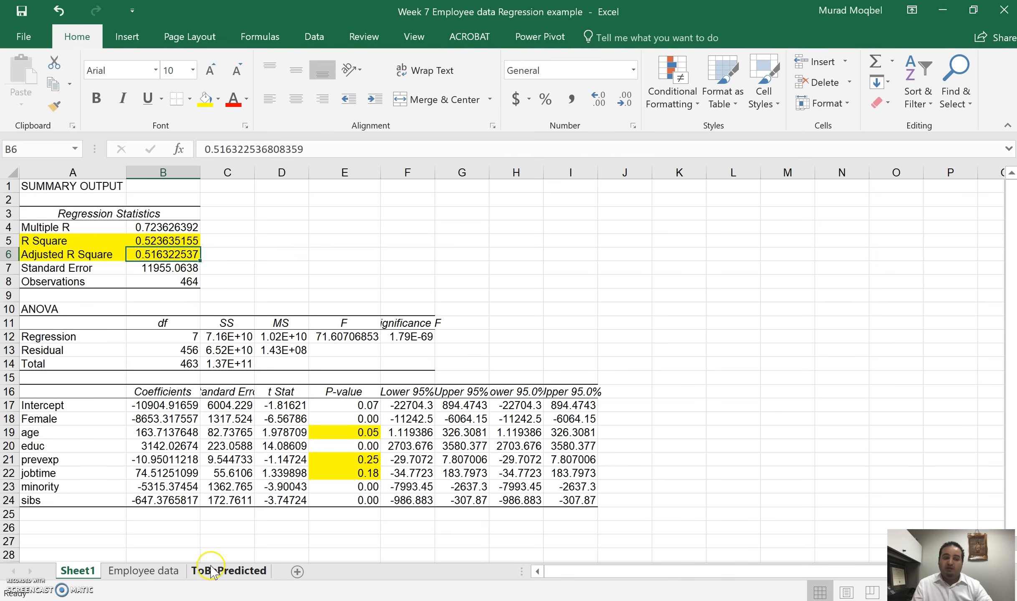
click(143, 570)
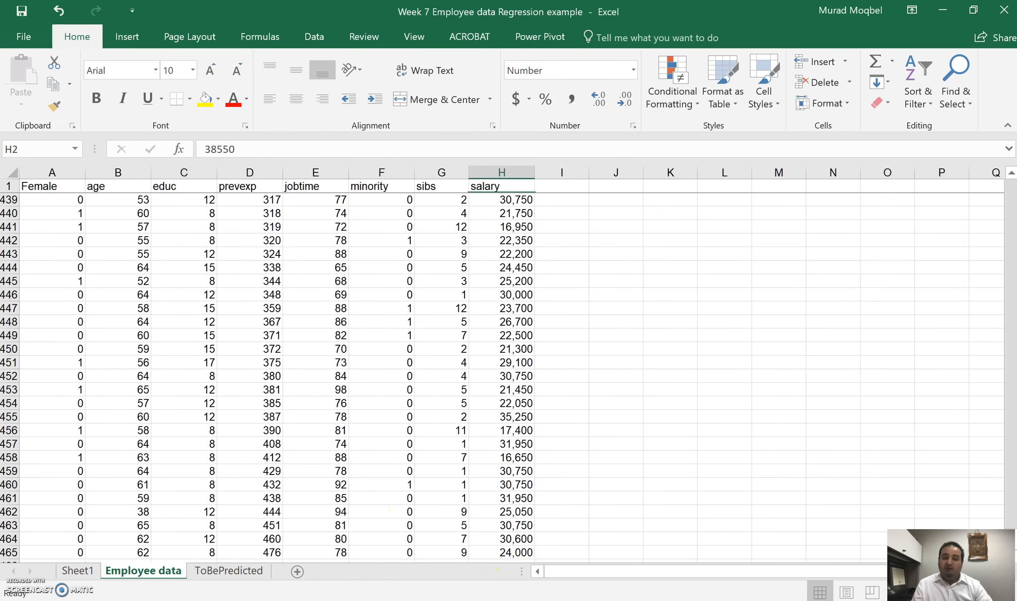